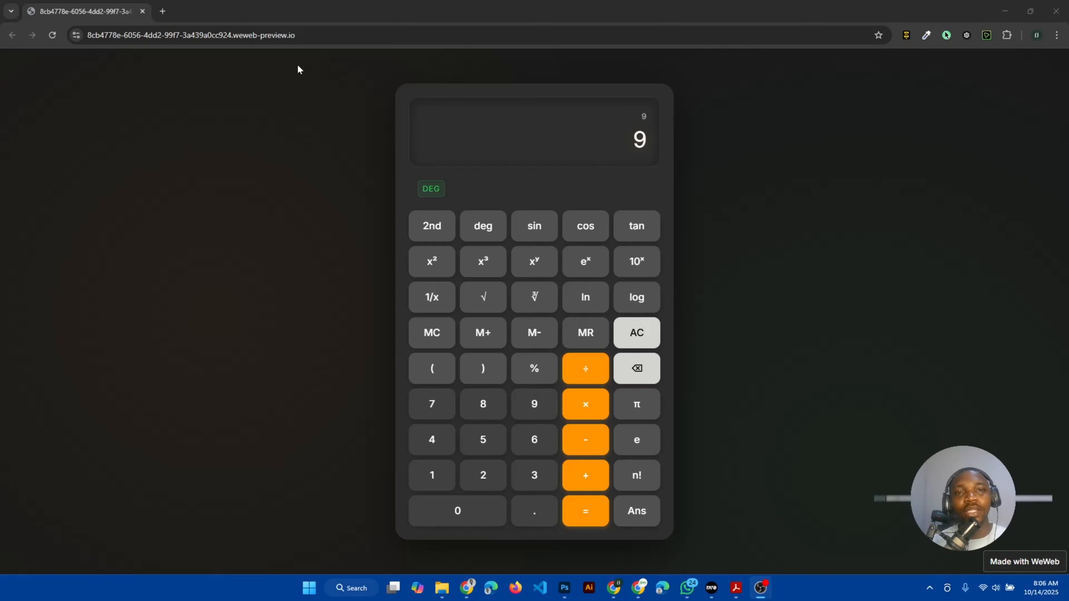
mouse_move(312, 35)
left_mouse_down()
mouse_move(87, 35)
mouse_move(312, 35)
left_mouse_up()
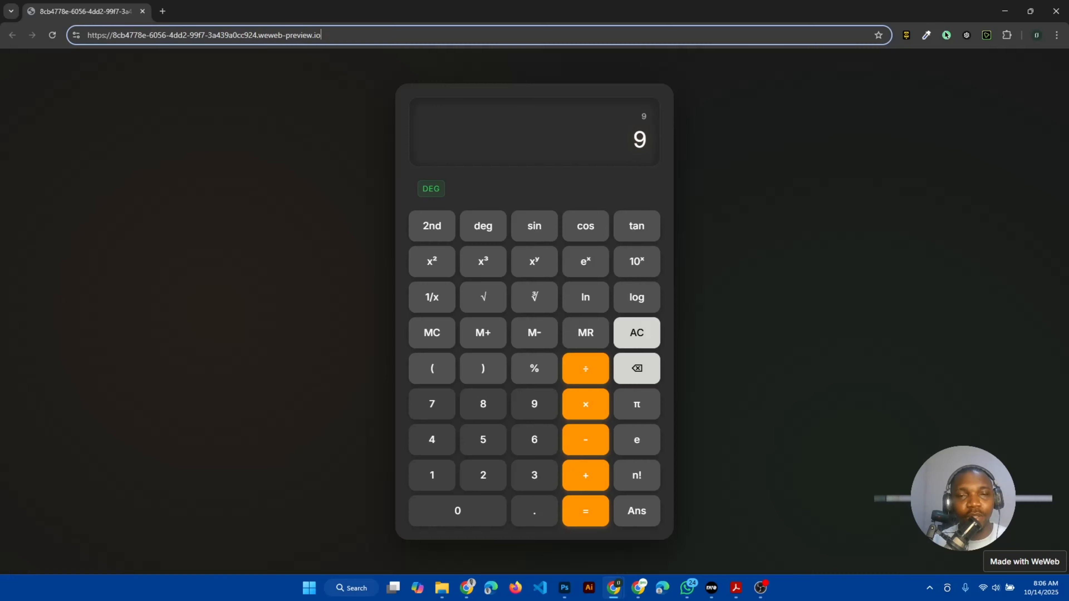
left_click(294, 122)
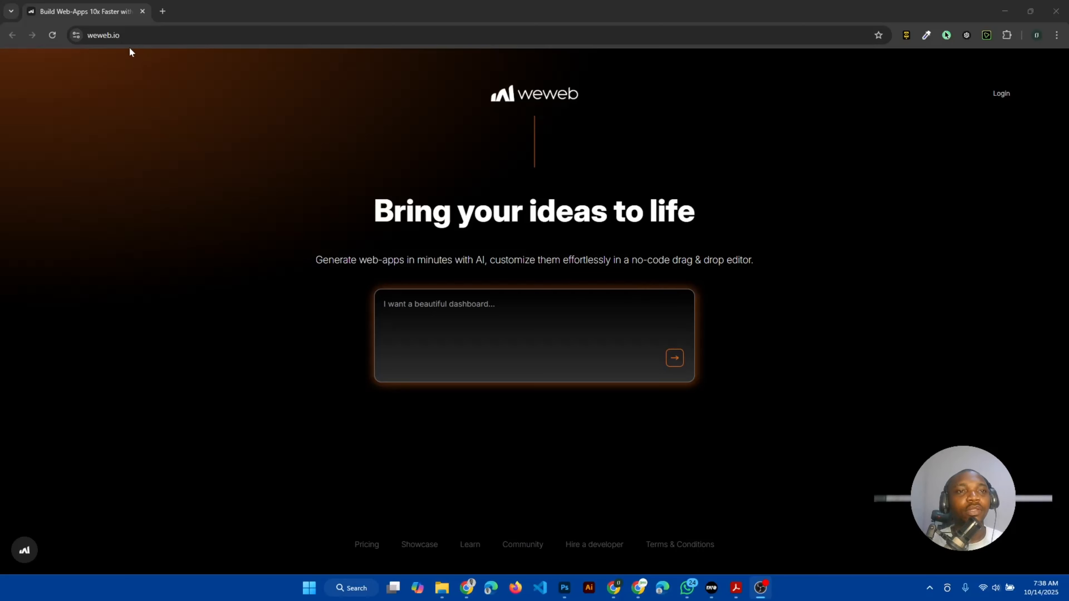
Submit the prompt "i want you to build a scientific calculator for me." on the WeWeb home page.
left_click_drag(121, 35, 87, 35)
left_click(130, 38)
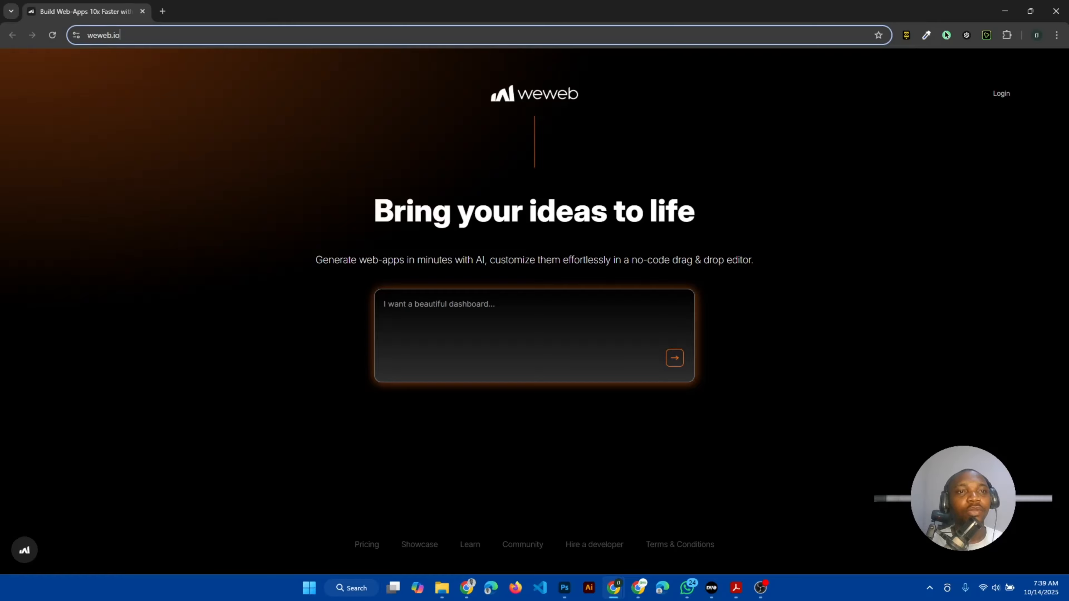
left_click(476, 320)
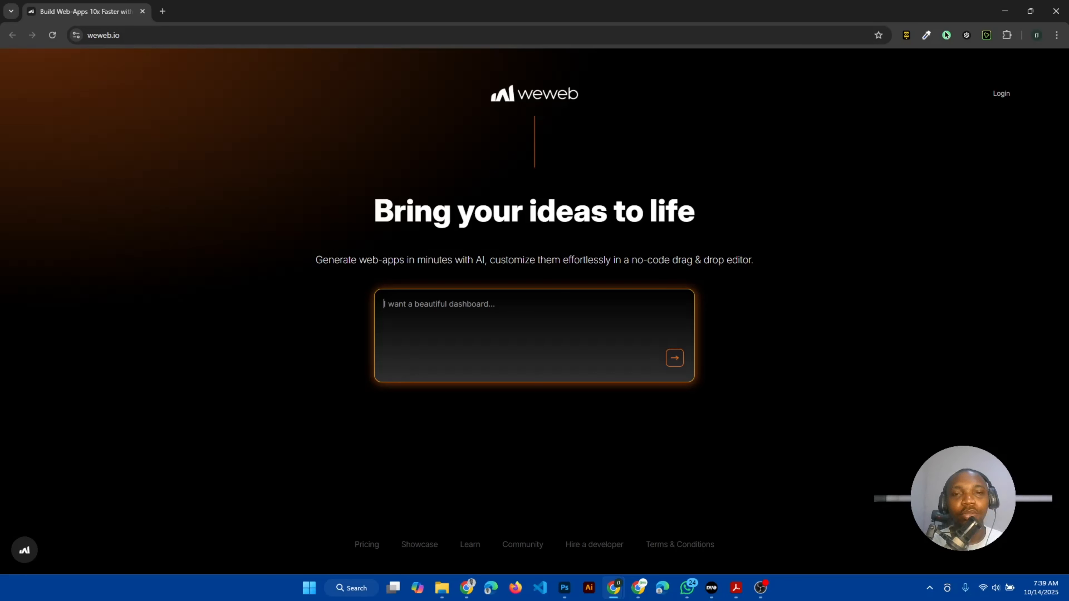
type("i want you to build a scientific calculator.")
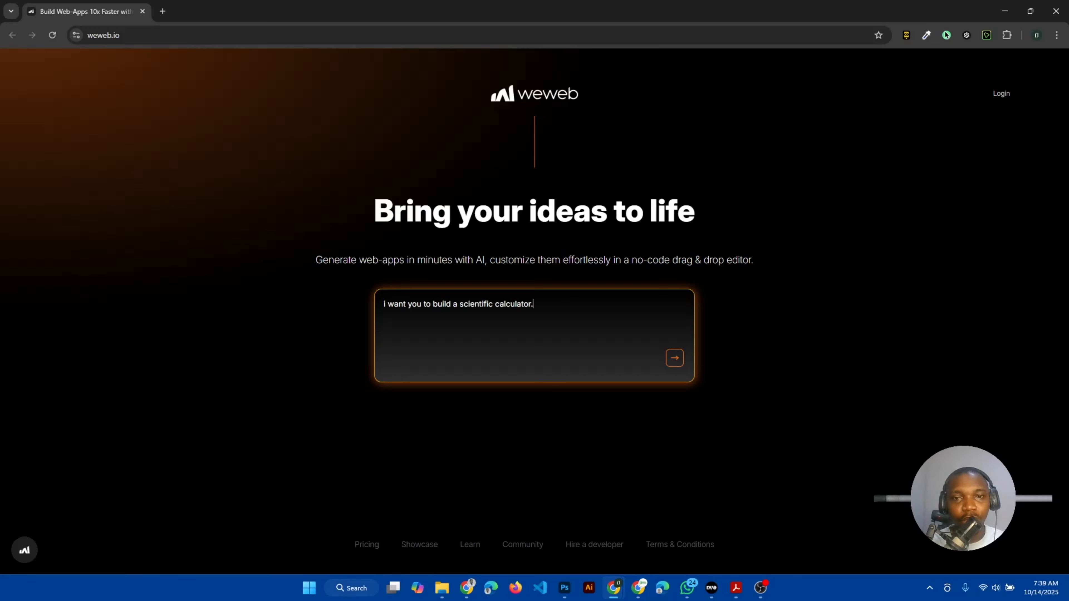
type("for me")
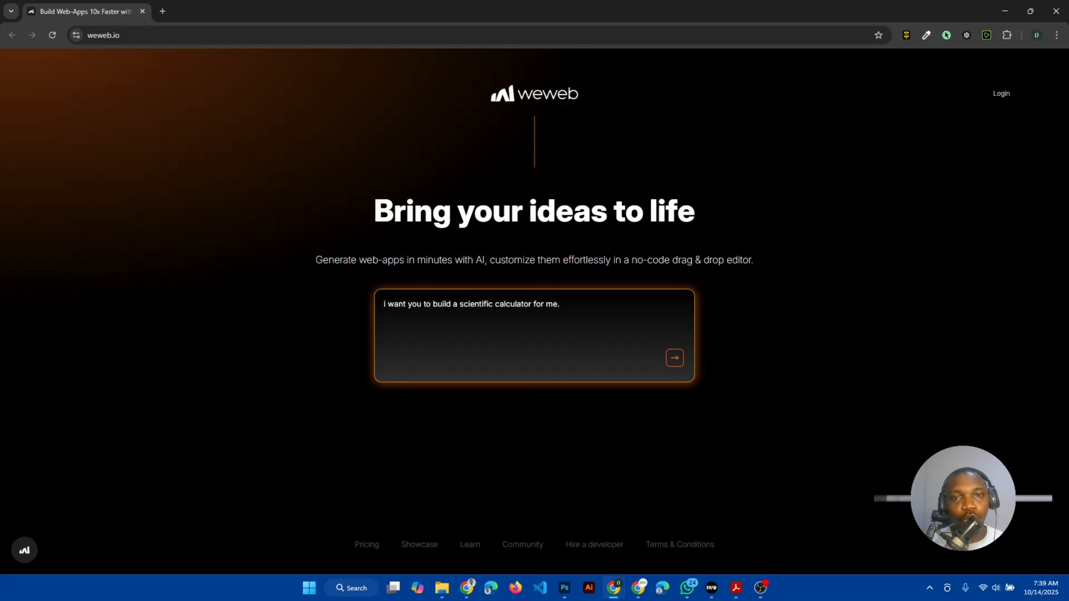
left_click(675, 359)
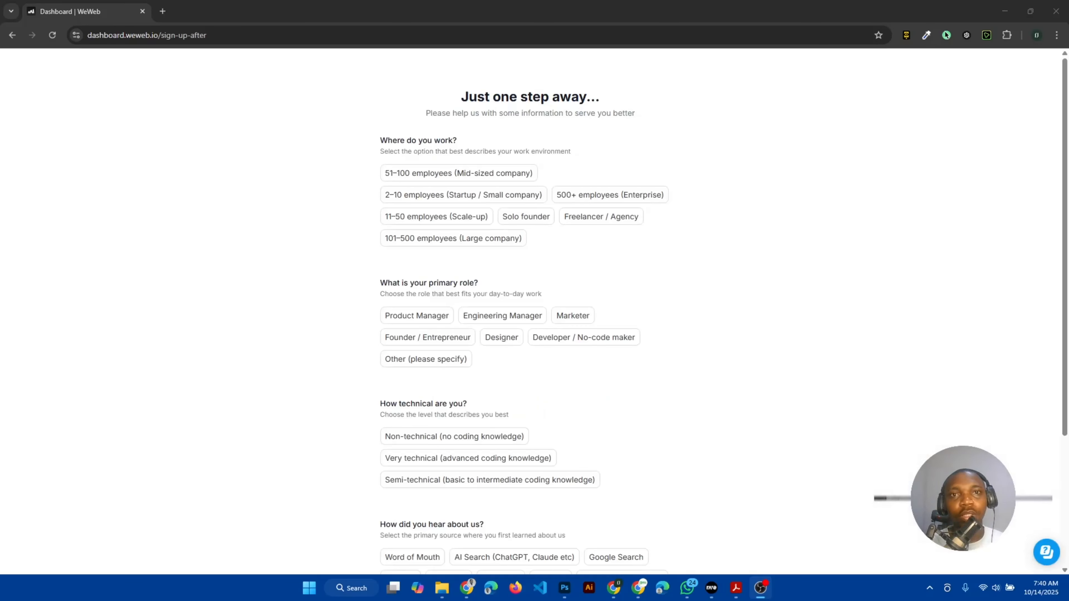
Look over the sign-up survey's questions on workplace, role, technical level, referral source and what to build.
scroll(737, 314, "down", 3)
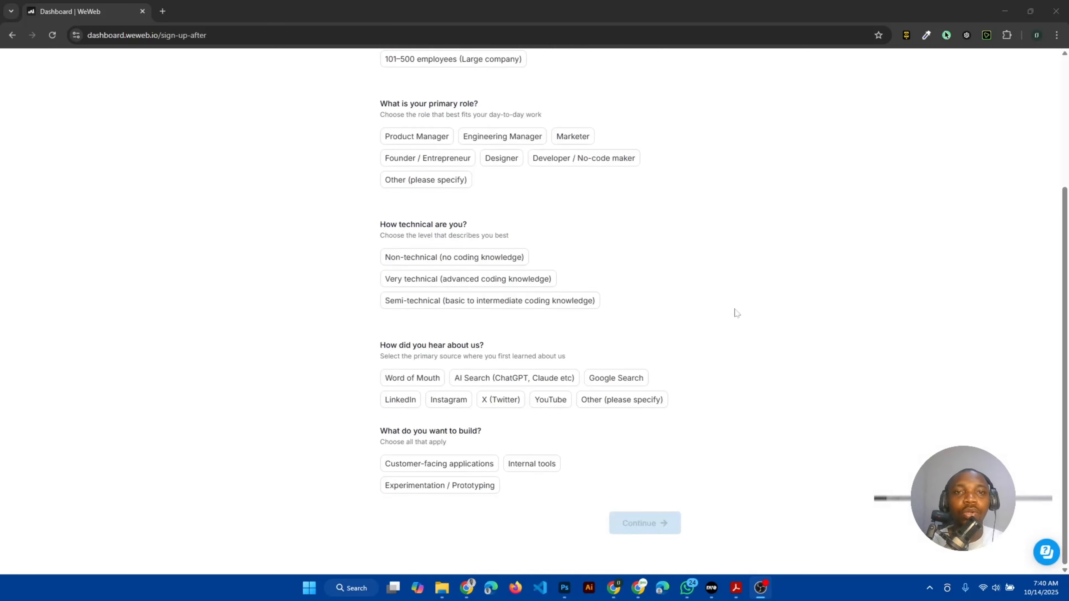
scroll(737, 314, "up", 3)
scroll(736, 314, "down", 2)
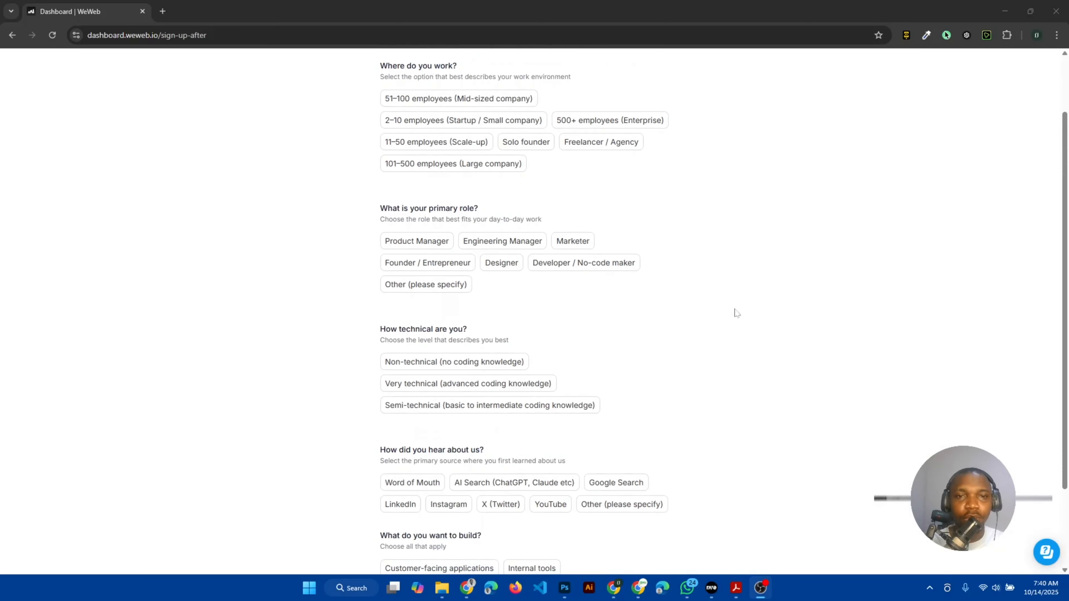
scroll(735, 312, "up", 2)
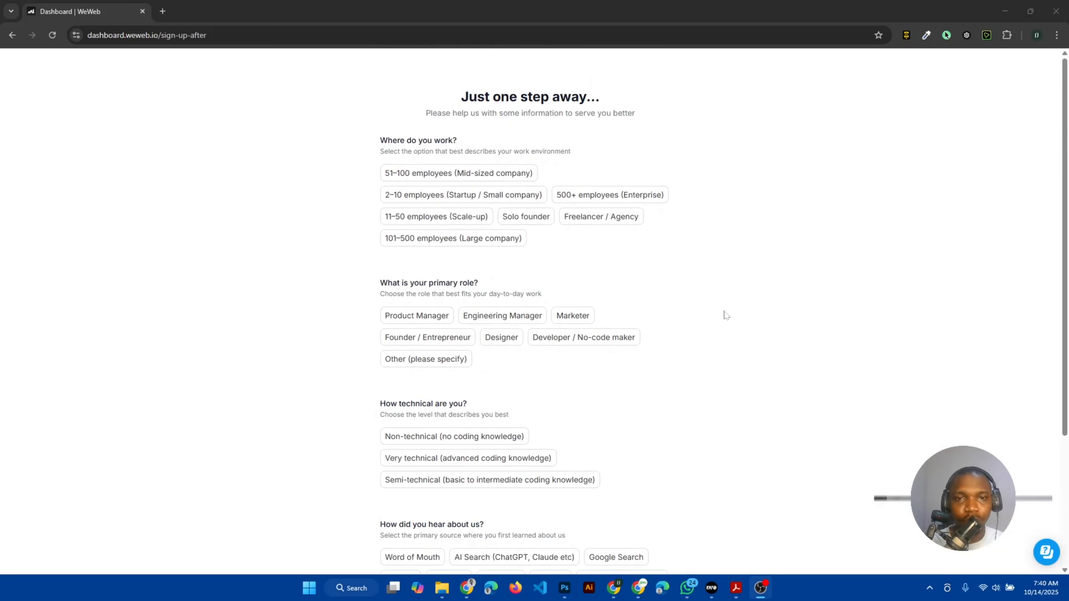
scroll(725, 315, "down", 3)
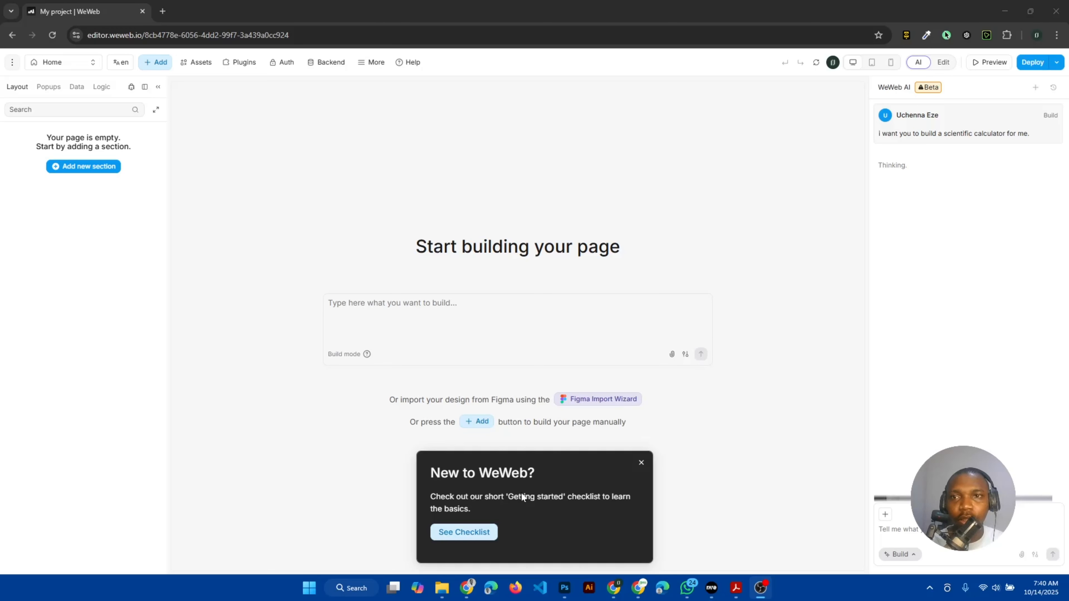
Dismiss the "New to WeWeb?" offer and enter the page prompt "i want you to build a scientific calculator for me".
left_click(641, 463)
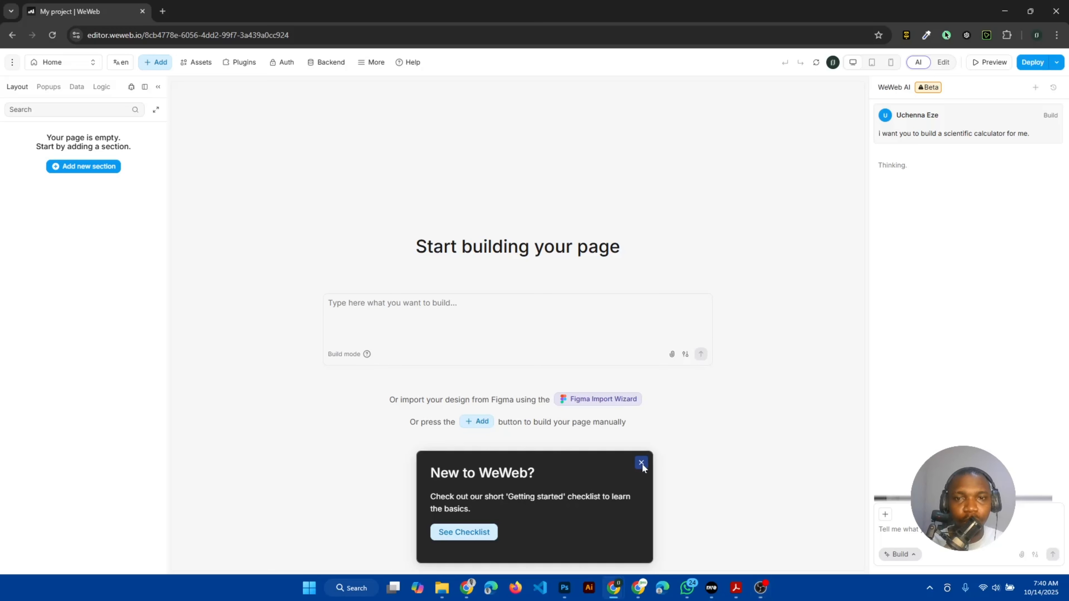
left_click(640, 463)
mouse_move(367, 355)
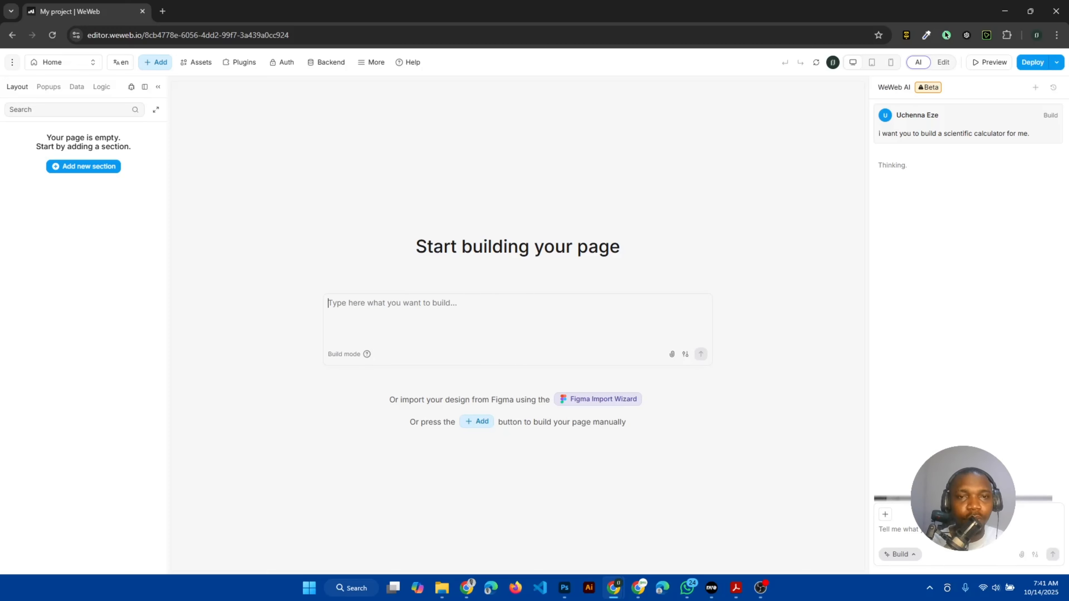
type("i want you to build a scientific calculator.")
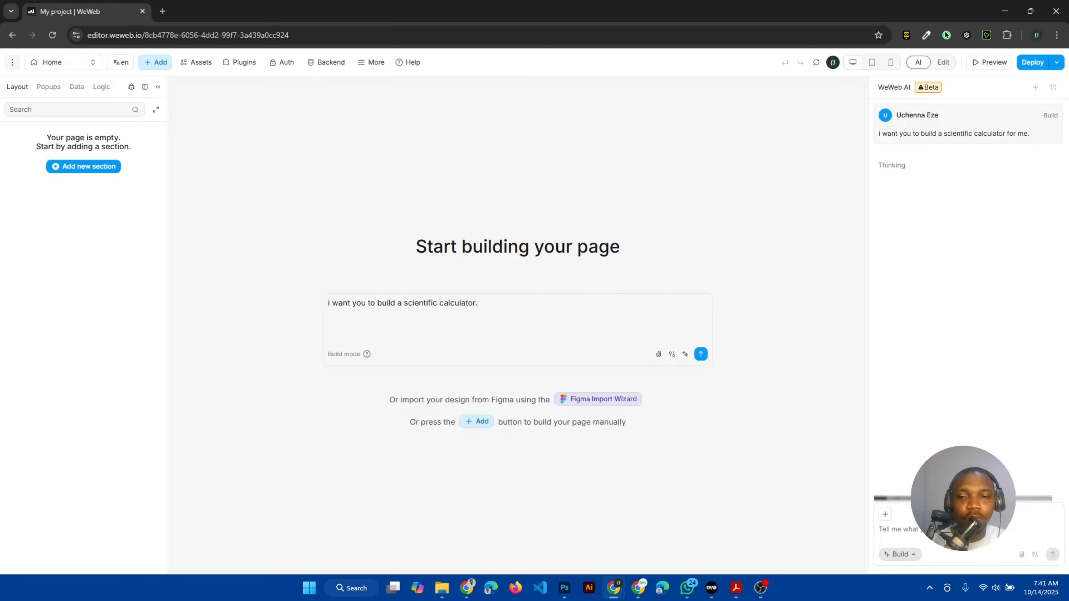
type("for me")
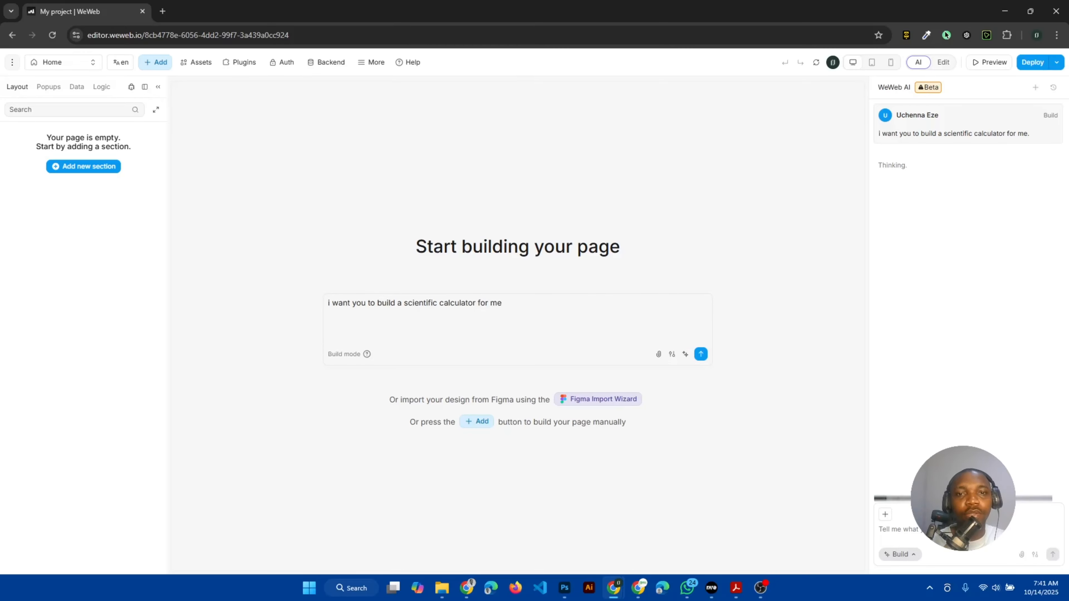
mouse_move(503, 304)
left_mouse_down()
mouse_move(369, 304)
mouse_move(503, 304)
left_mouse_up()
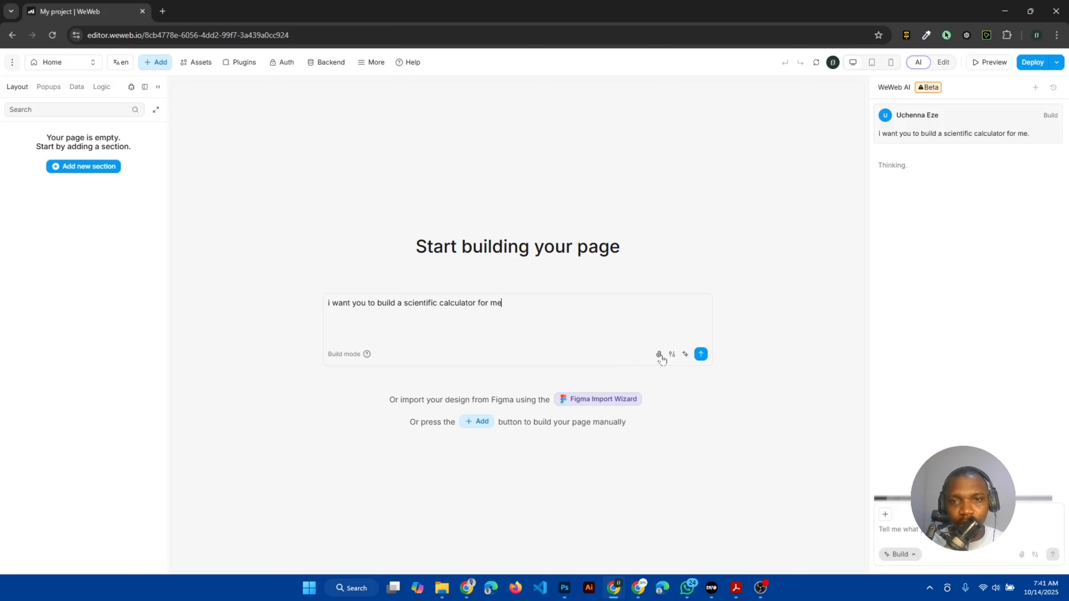
View the file picker for prompt attachments, close it without choosing a file, and submit the calculator prompt.
left_click(659, 355)
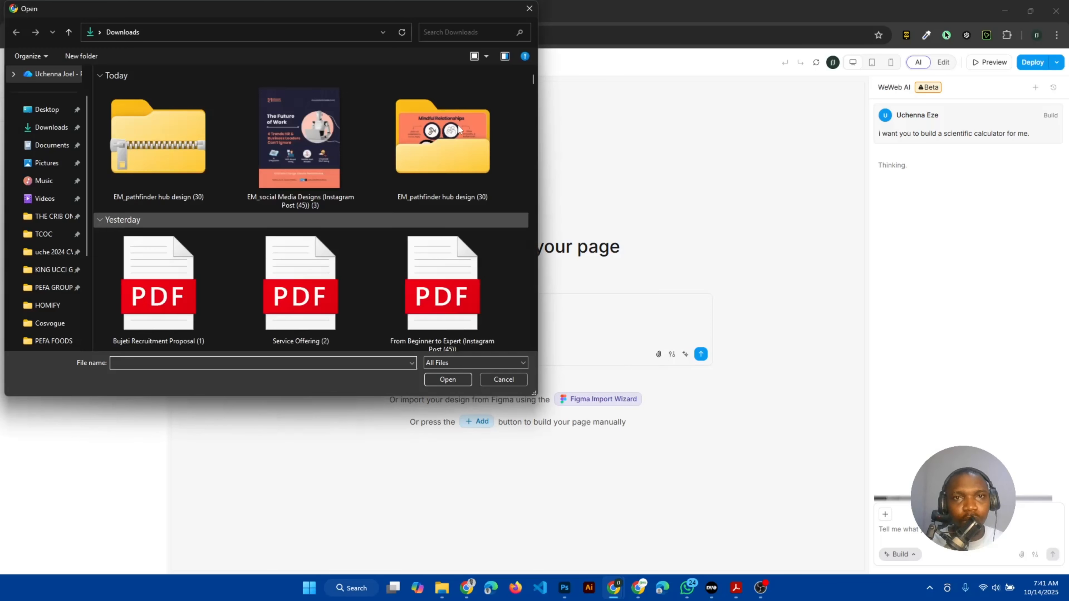
left_click(529, 9)
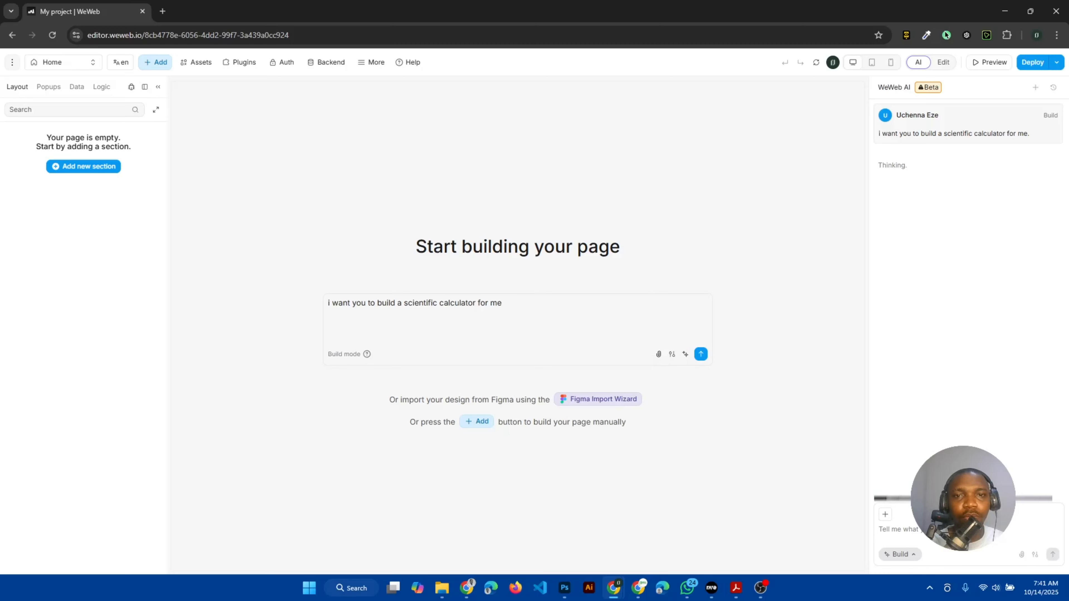
mouse_move(502, 306)
left_mouse_down()
mouse_move(285, 323)
mouse_move(505, 309)
left_mouse_up()
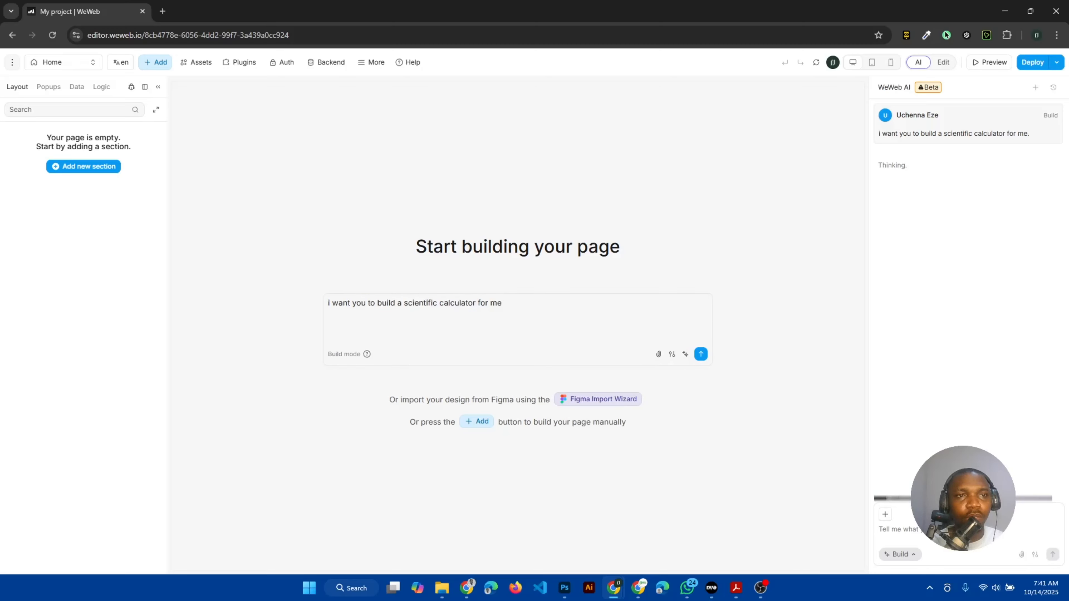
left_click(699, 356)
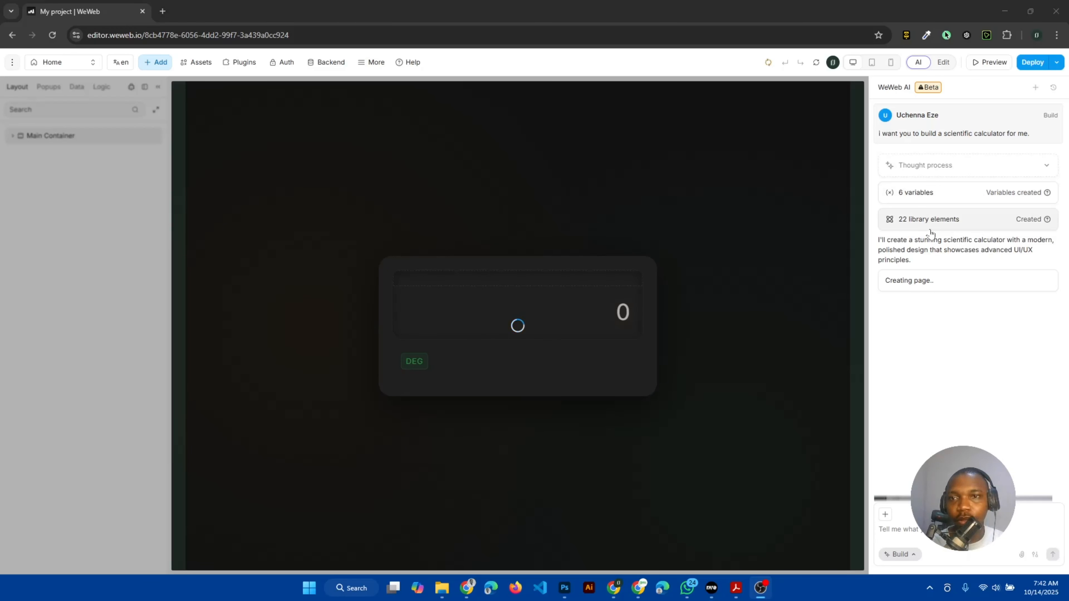
Try the generated calculator's 2 and 3 keys on the editing canvas.
mouse_move(889, 282)
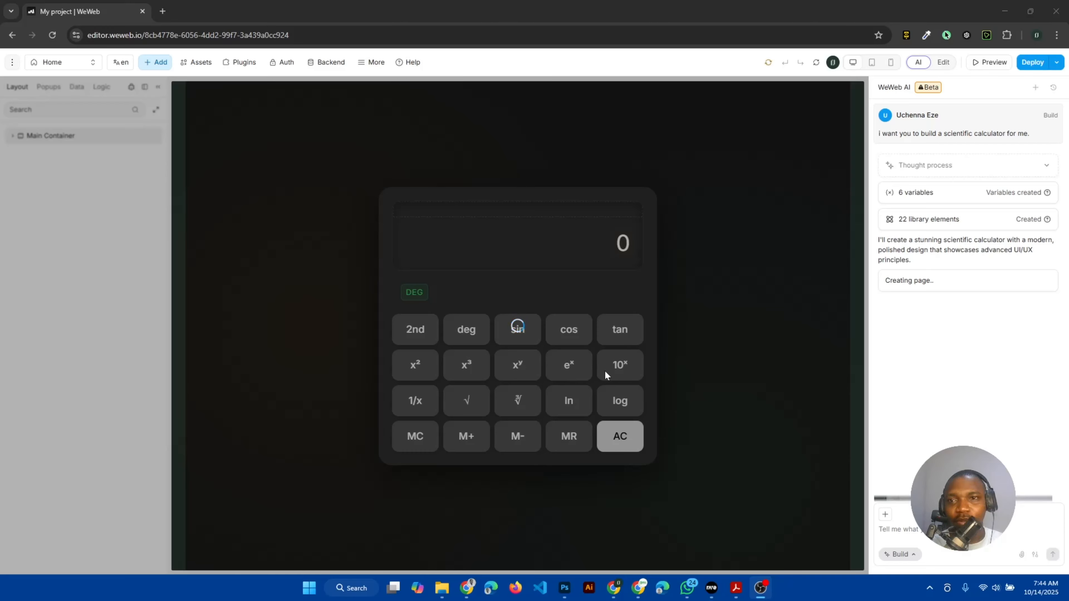
mouse_move(918, 273)
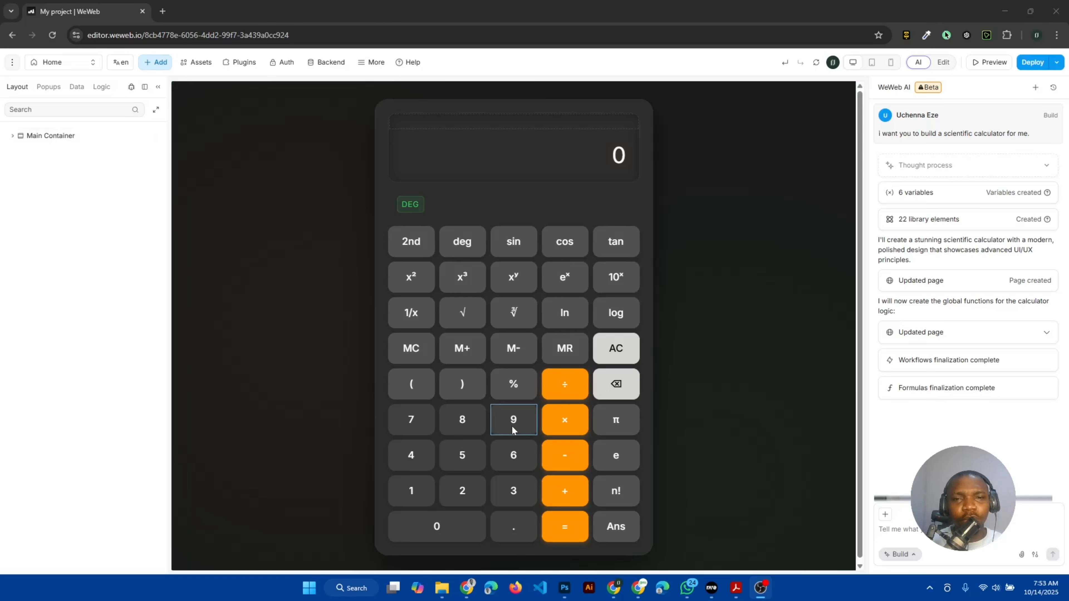
left_click(450, 494)
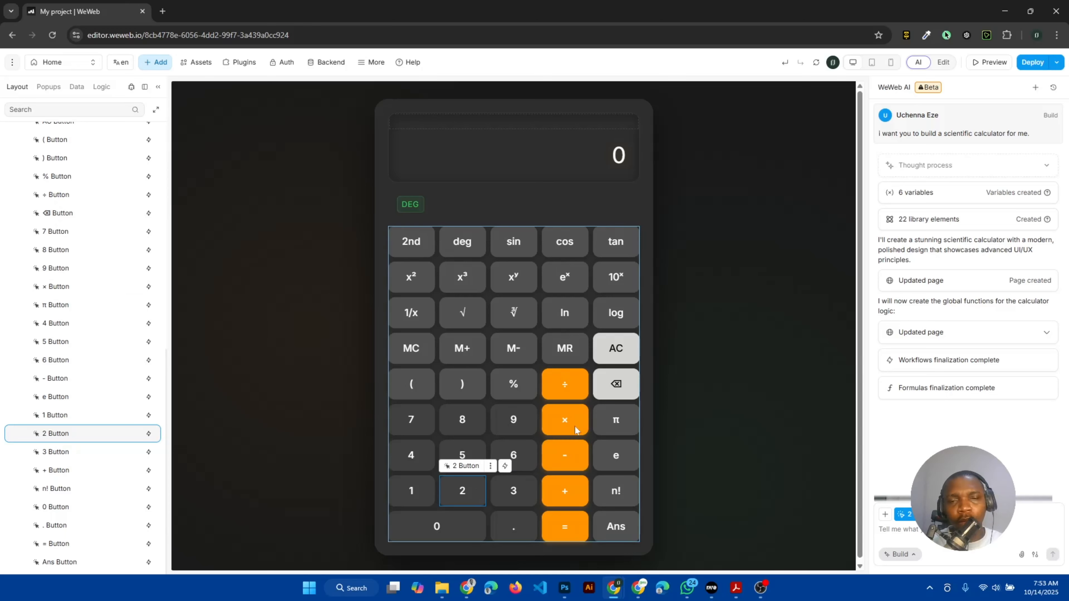
left_click(514, 493)
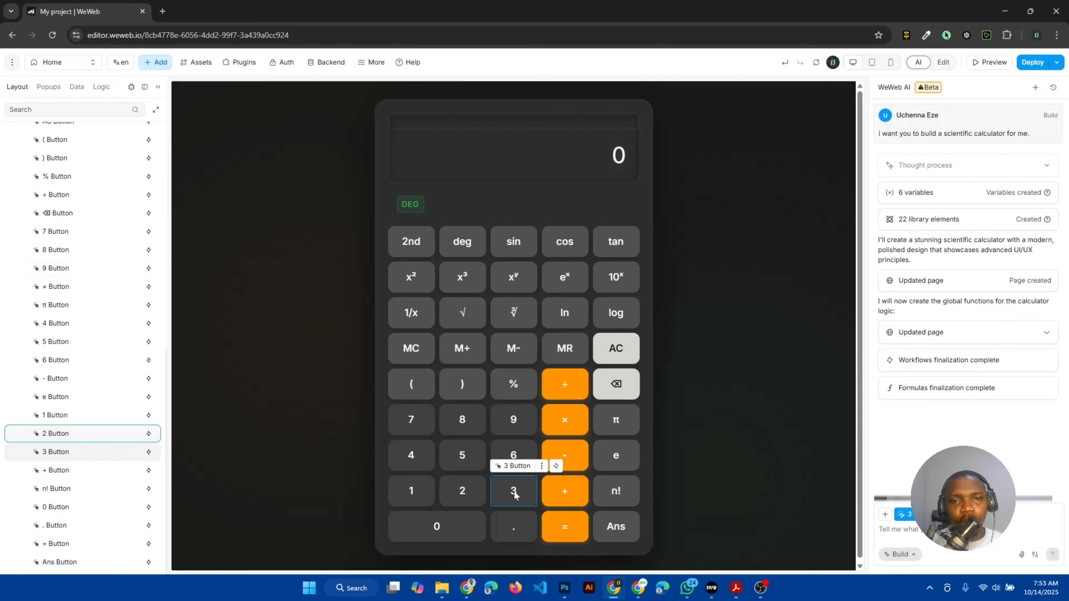
left_click(452, 490)
double_click(452, 490)
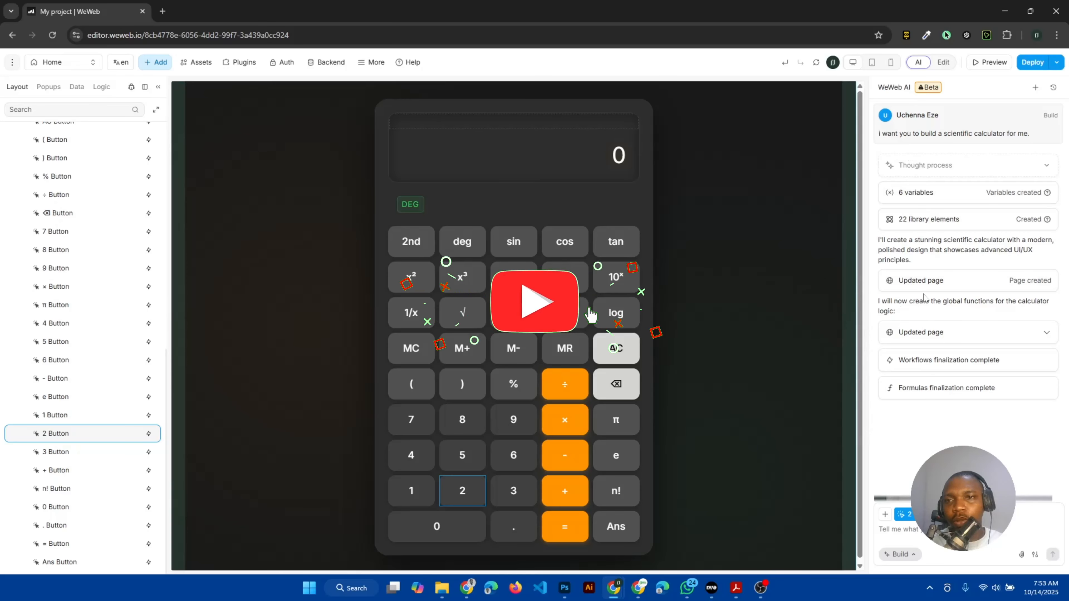
Review the sections and elements created for the page and the project's list of generated workflows.
mouse_move(943, 286)
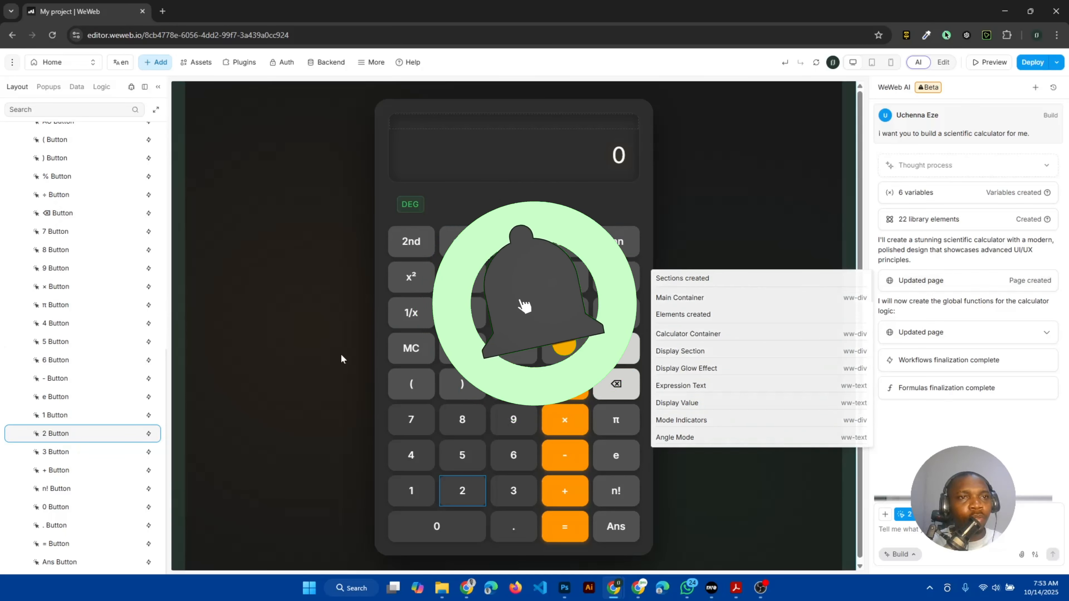
left_click(101, 87)
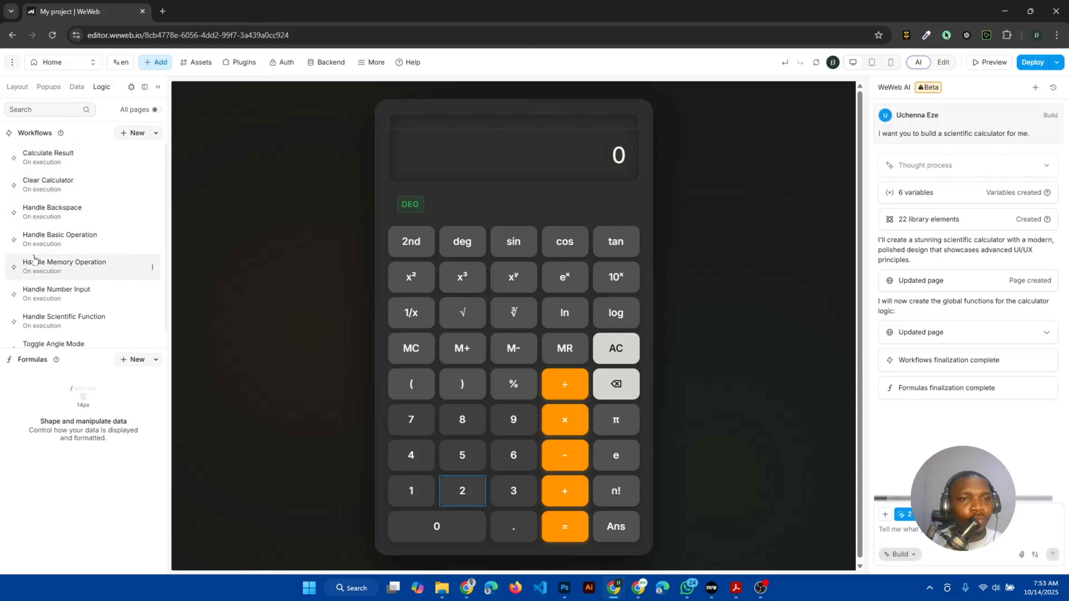
scroll(35, 259, "down", 1)
scroll(35, 259, "up", 1)
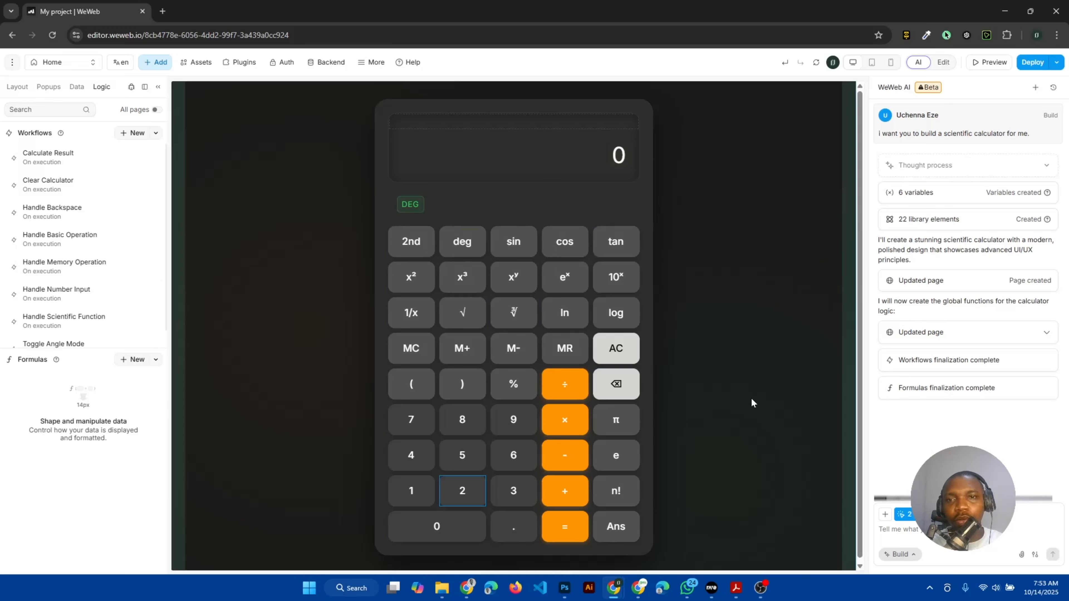
Preview the app, test the calculator's number input by entering 999, and clear the display.
left_click(981, 64)
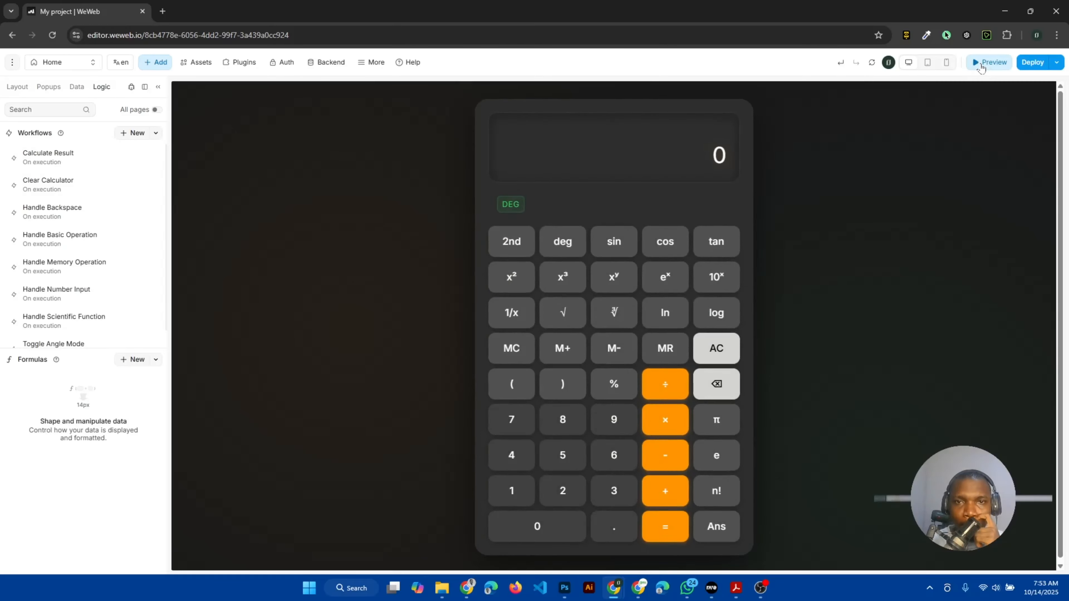
left_click(606, 422)
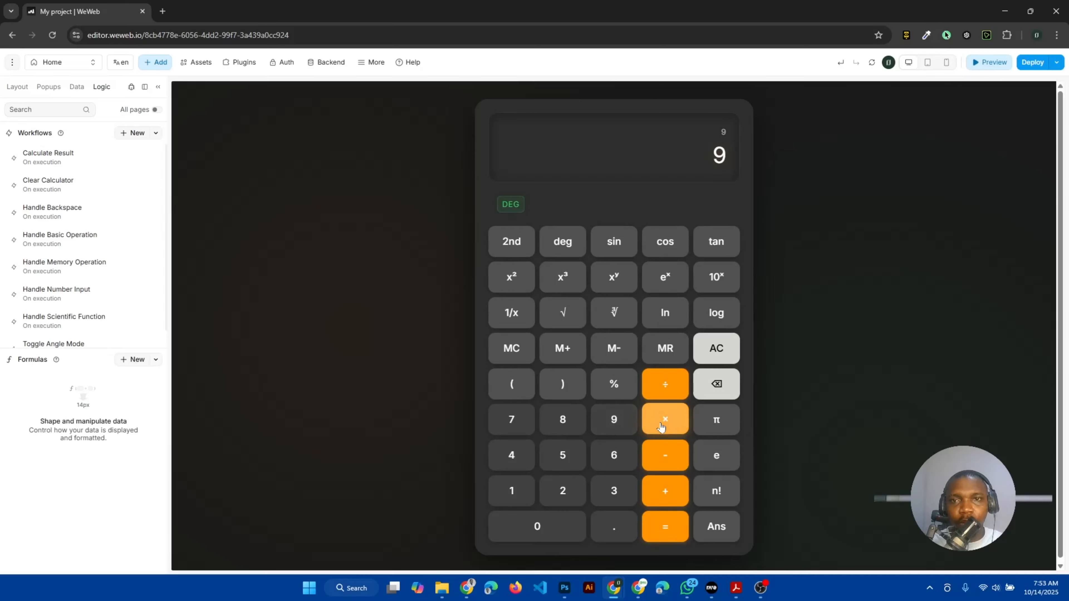
left_click(614, 422)
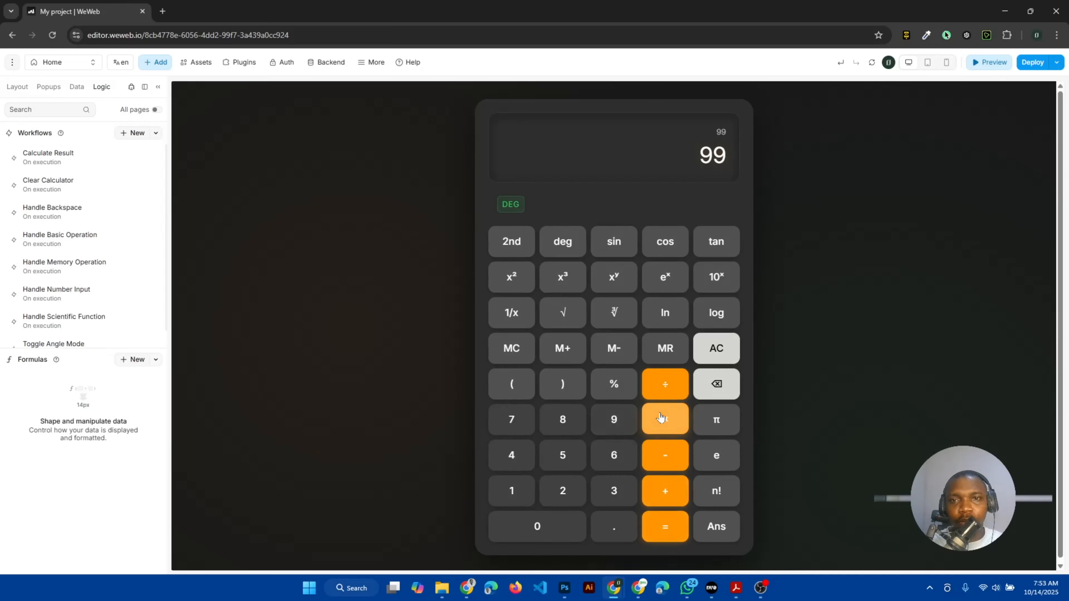
left_click(621, 420)
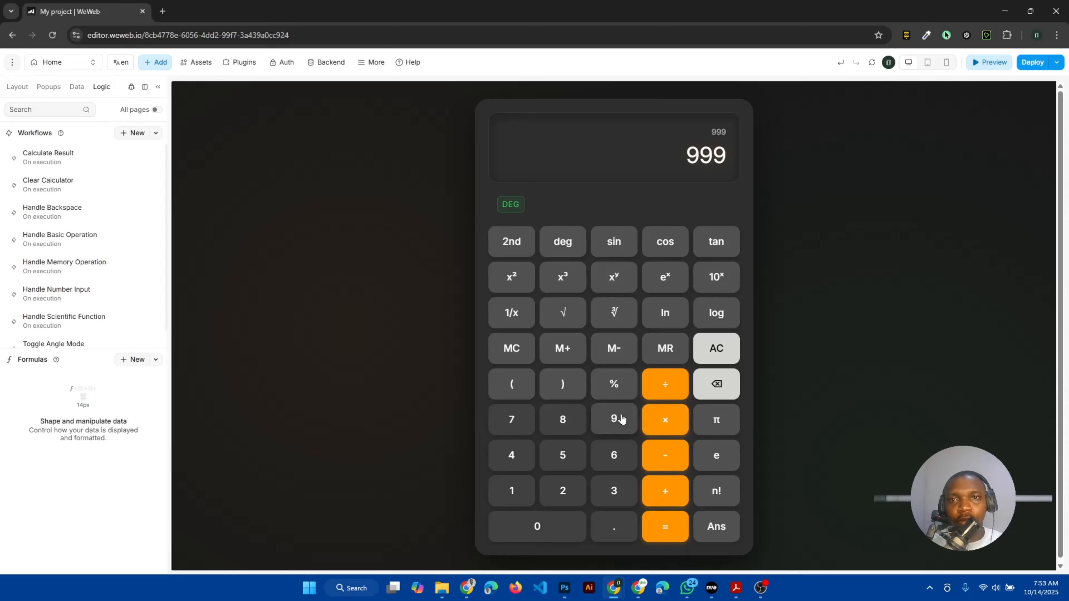
left_click(716, 348)
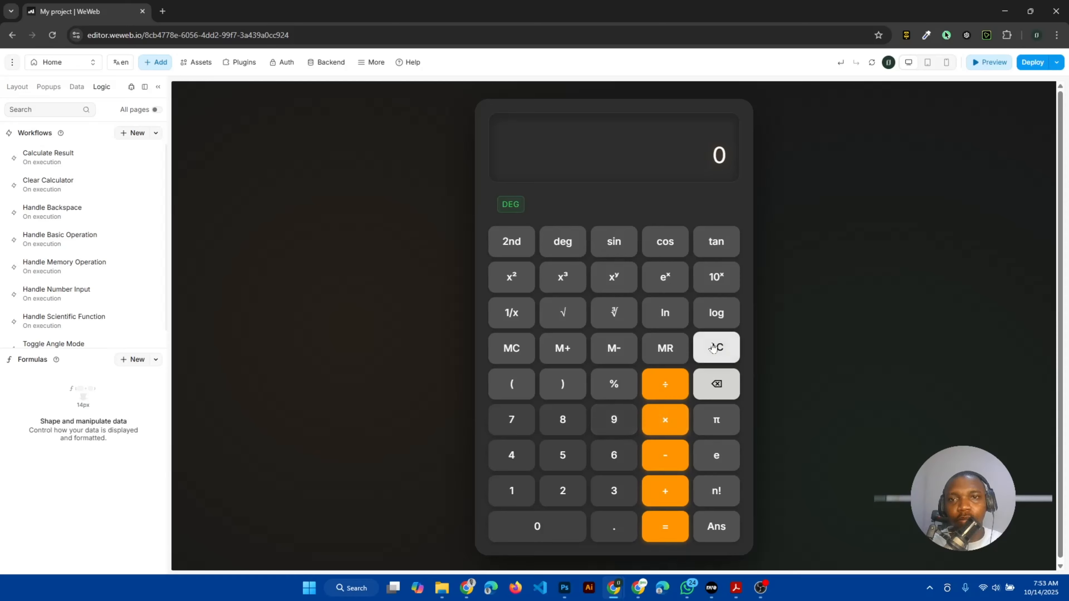
Test the calculator by entering 22, recalling the last answer with Ans and applying log, and clear the display.
left_click(564, 490)
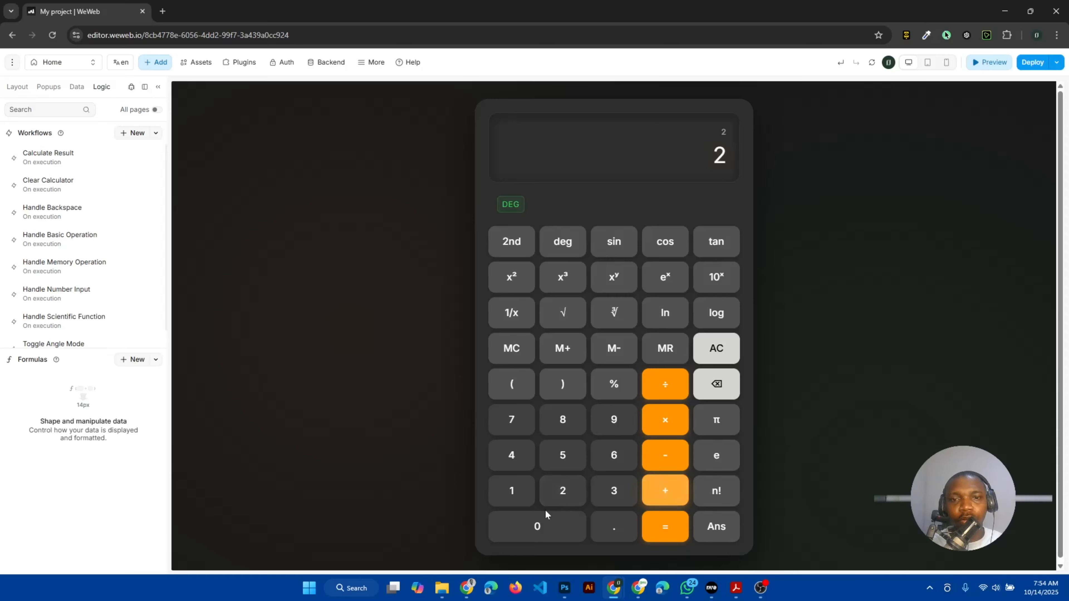
left_click(564, 488)
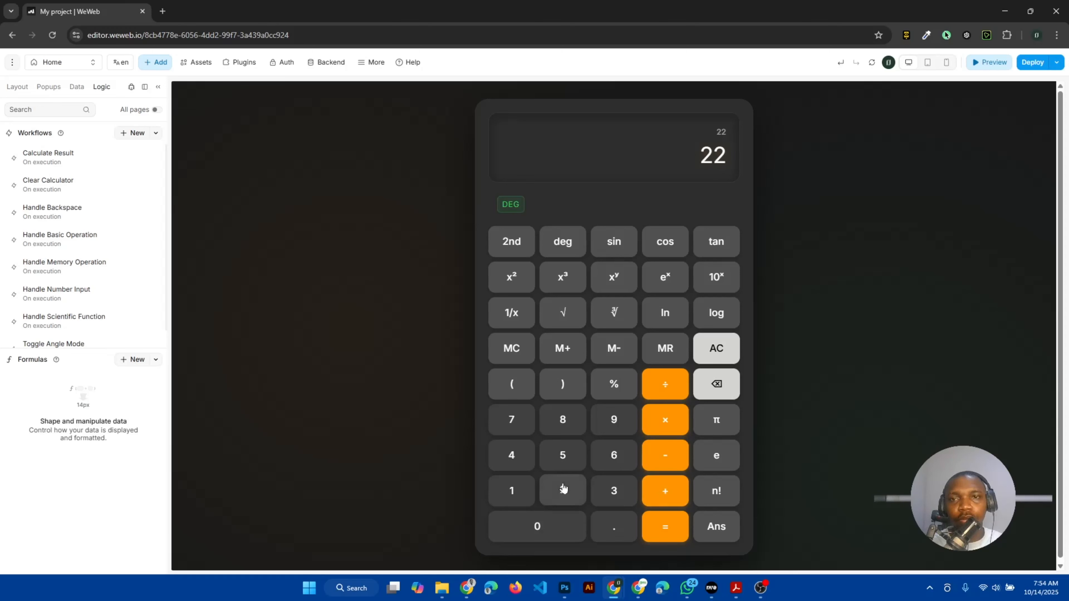
left_click(710, 526)
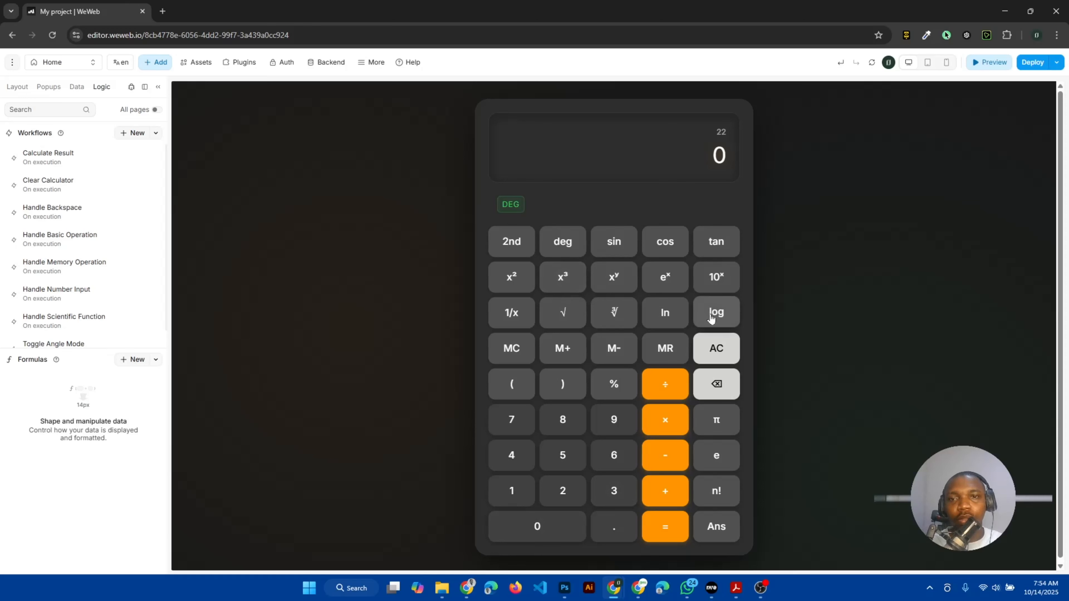
left_click(711, 319)
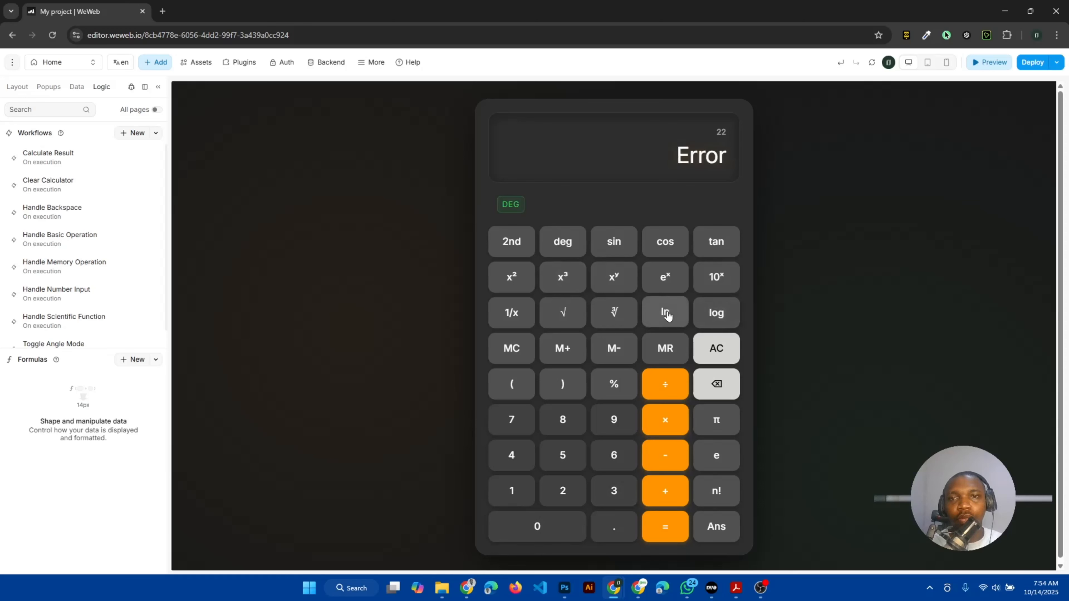
left_click(718, 349)
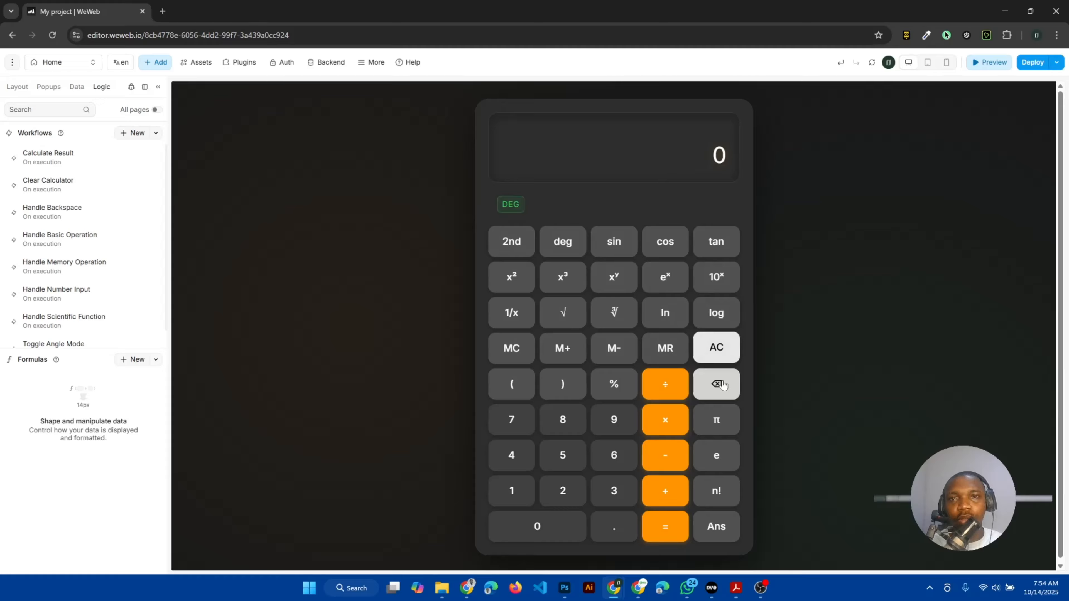
Test the calculator's π and e constant keys and clear the display.
left_click(710, 427)
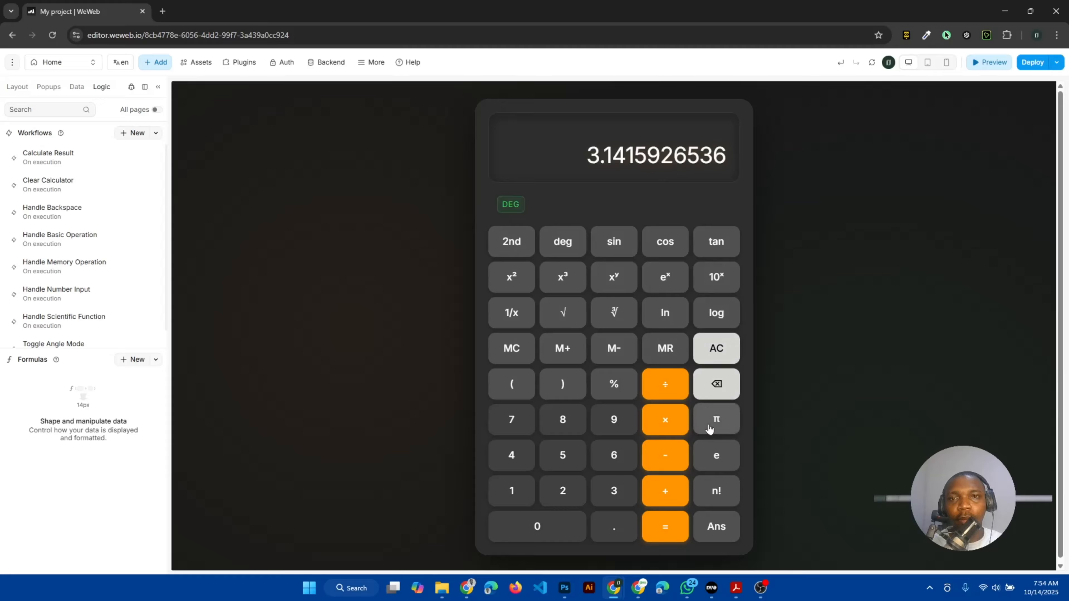
left_click(714, 455)
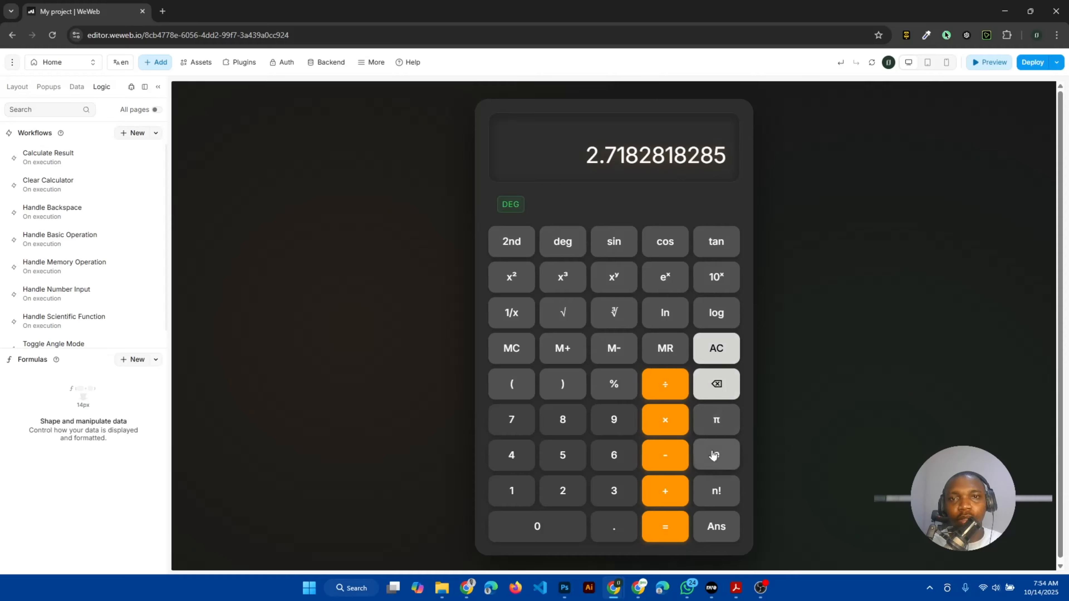
left_click(714, 350)
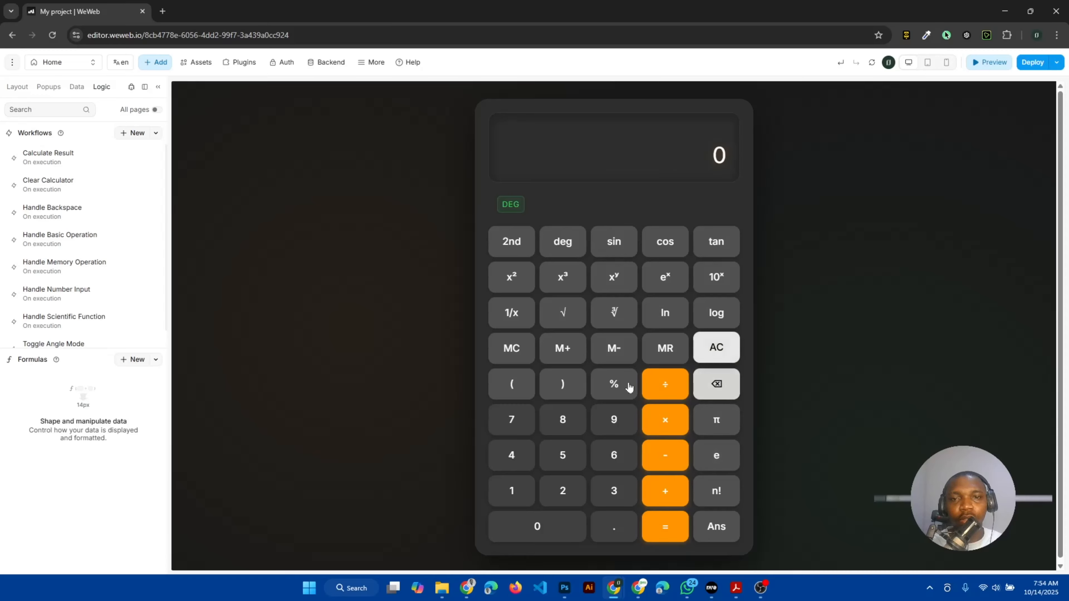
Test the closing and opening parenthesis keys followed by log, and clear the display.
left_click(551, 383)
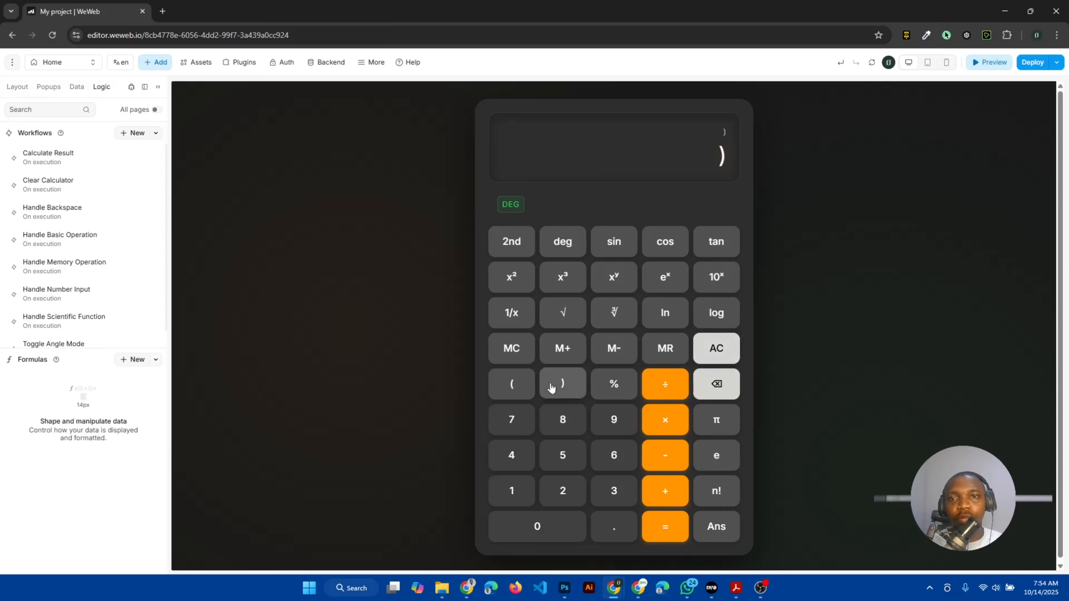
left_click(508, 384)
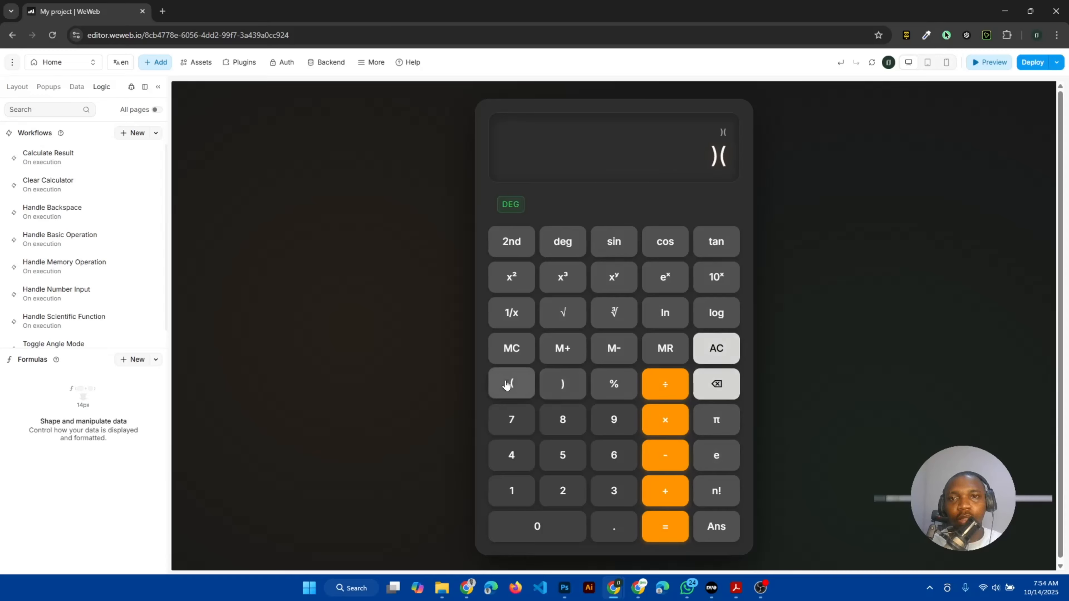
left_click(700, 313)
left_click(722, 357)
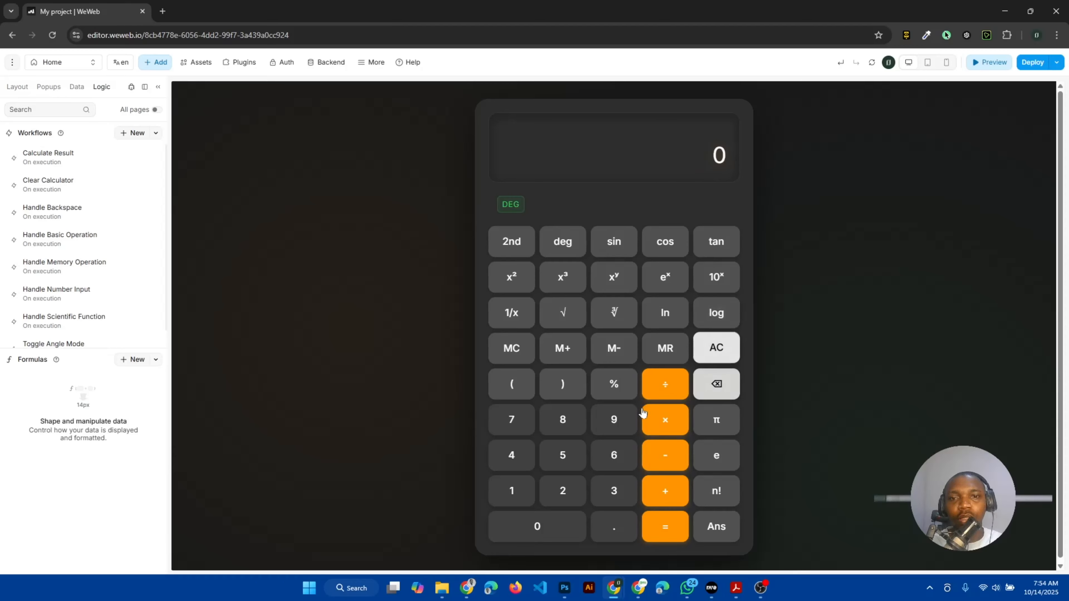
Test the logarithm function on the number 9 and clear the display.
left_click(613, 421)
left_click(714, 316)
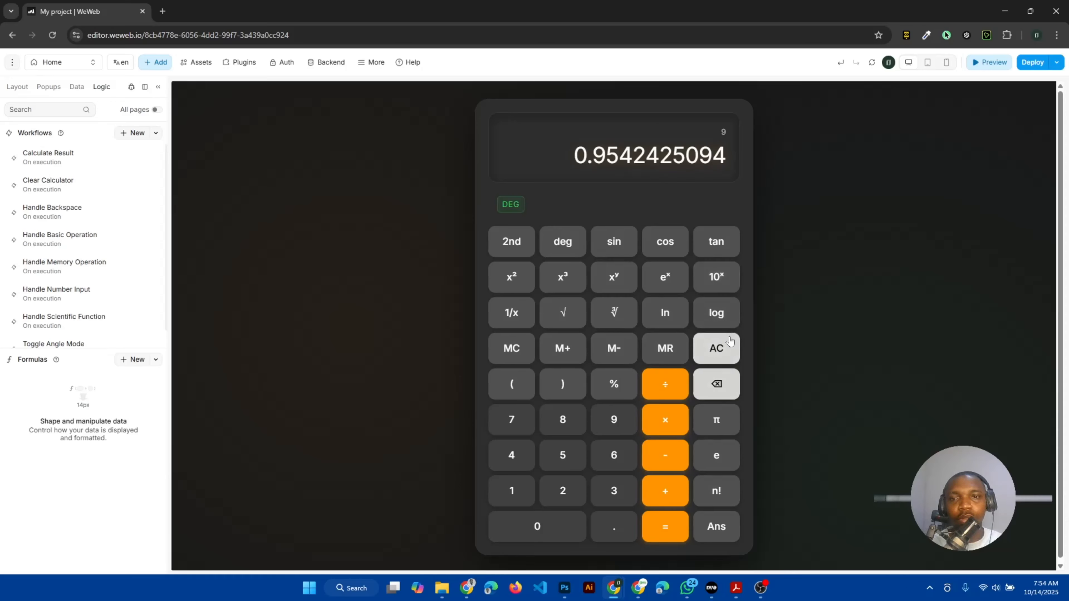
left_click(728, 354)
Test the eˣ function, try xʸ on 9 followed by Ans, and clear the display.
left_click(665, 280)
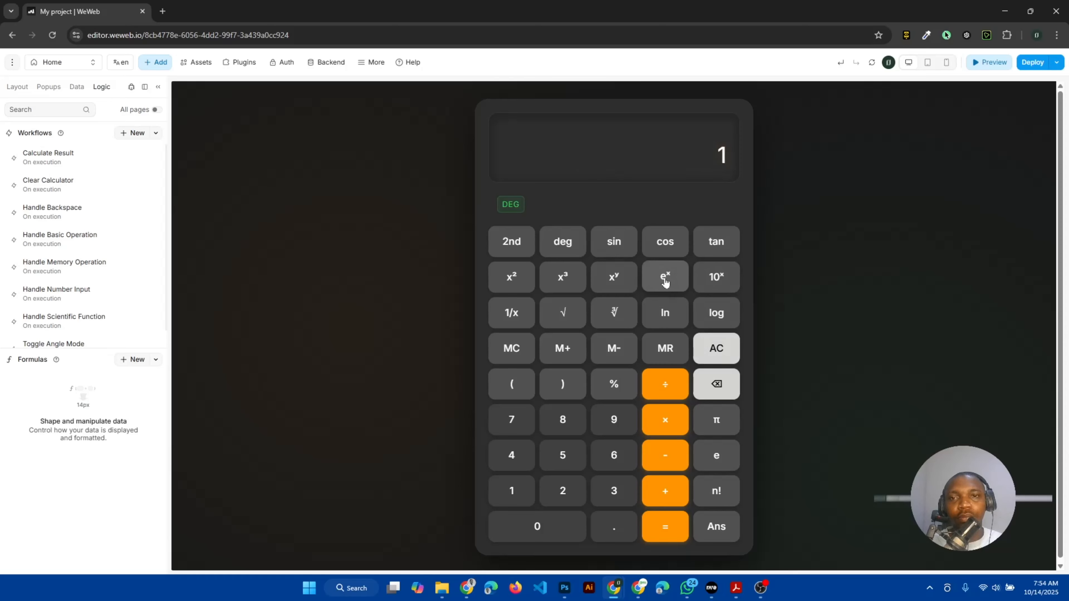
left_click(614, 426)
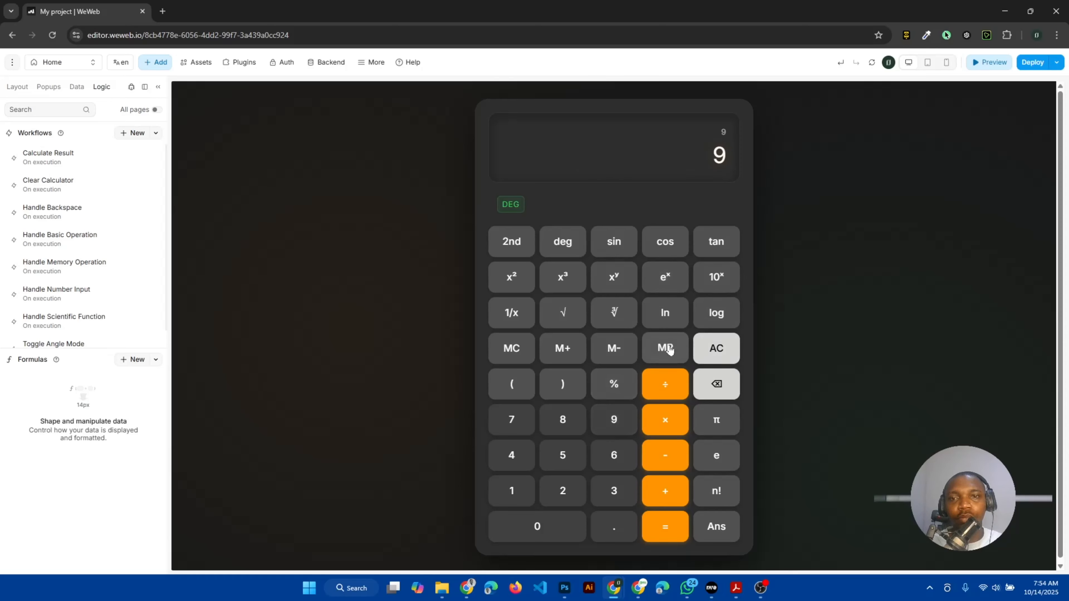
left_click(611, 279)
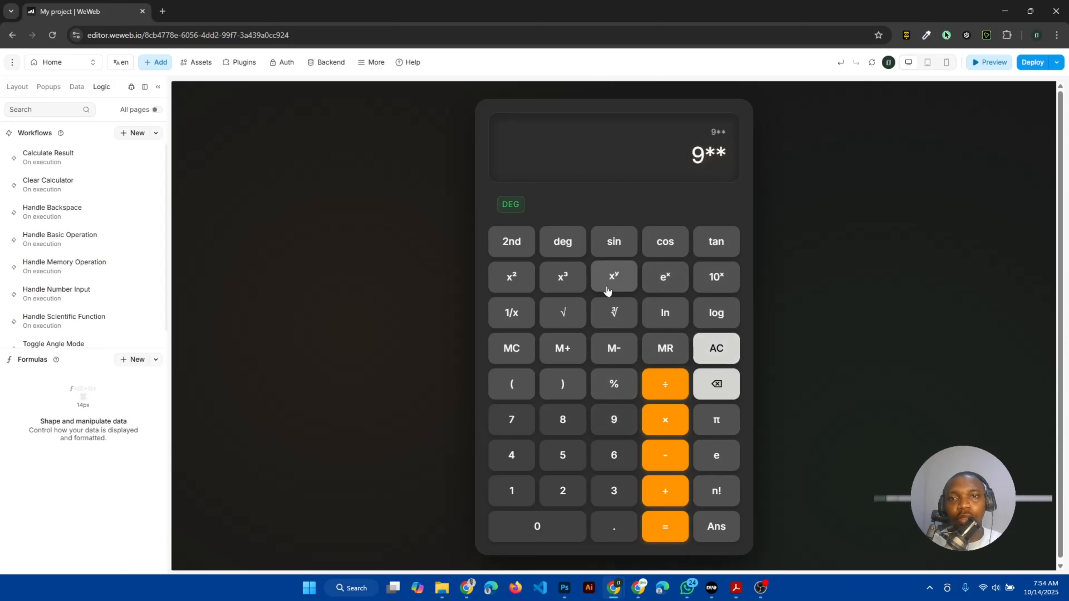
left_click(717, 532)
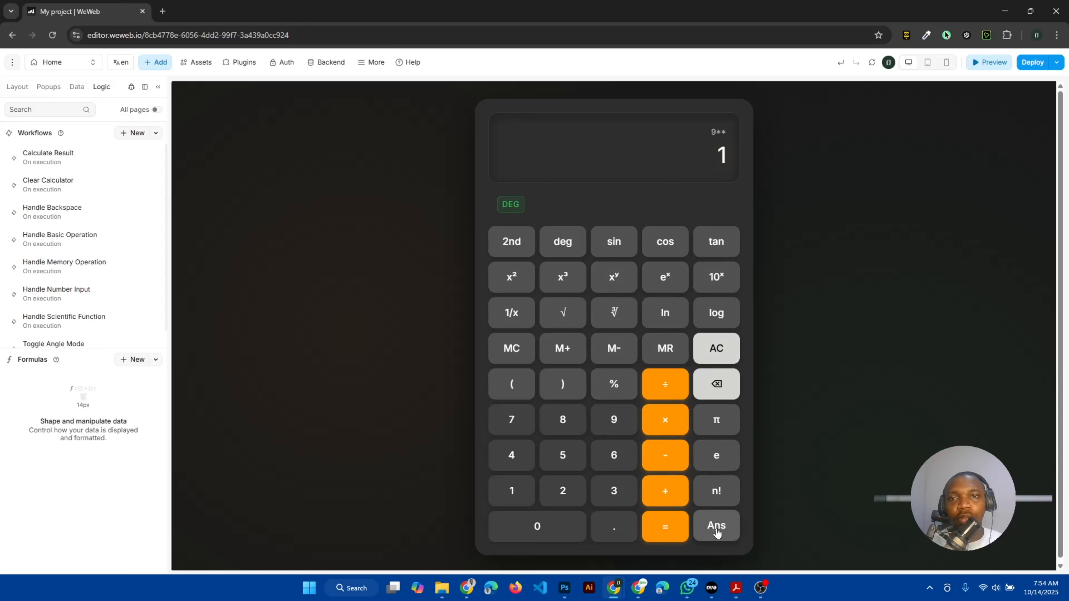
left_click(718, 353)
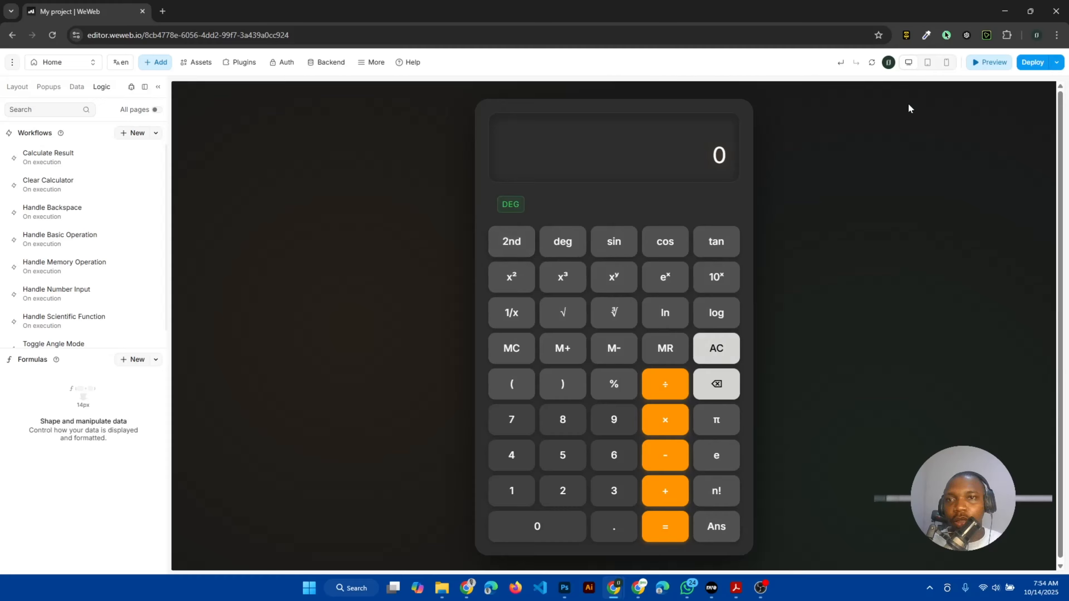
Check the calculator's layout at the tablet and mobile screen sizes, and return to the desktop size.
left_click(927, 63)
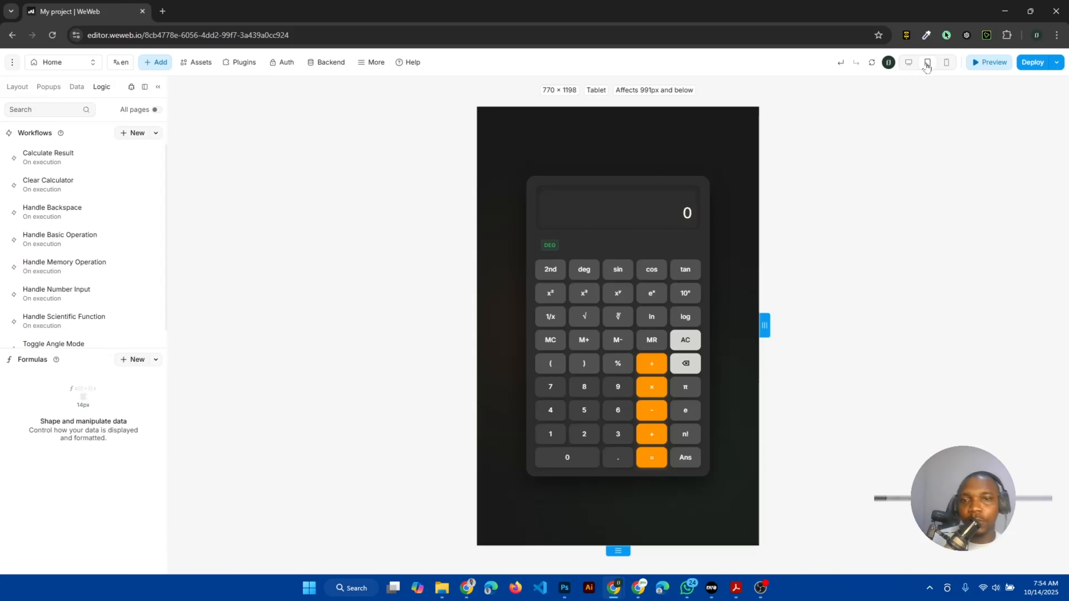
left_click(947, 63)
scroll(550, 392, "down", 2)
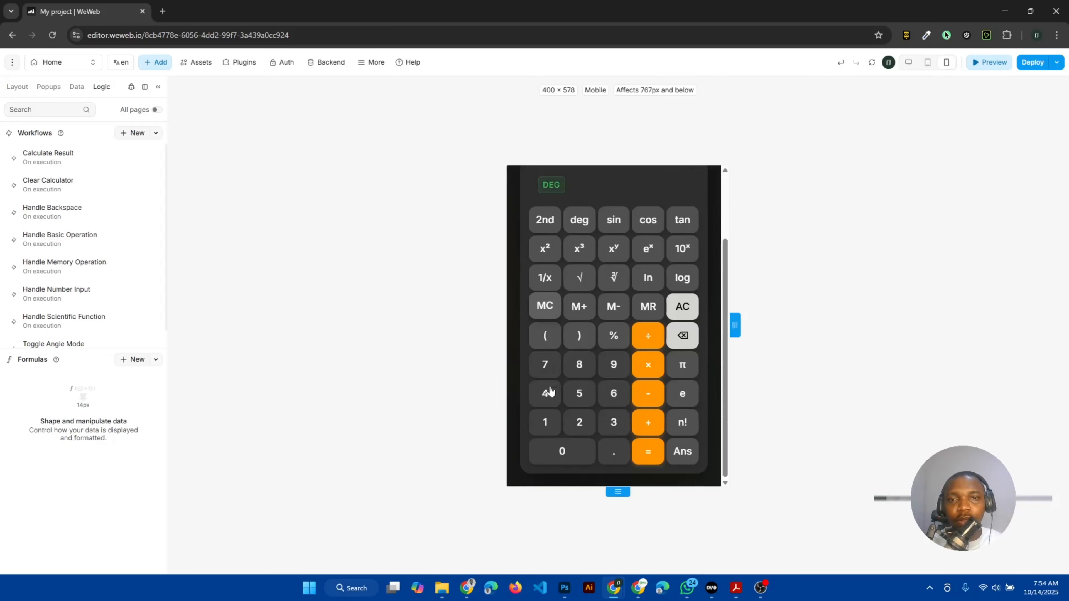
scroll(550, 391, "up", 3)
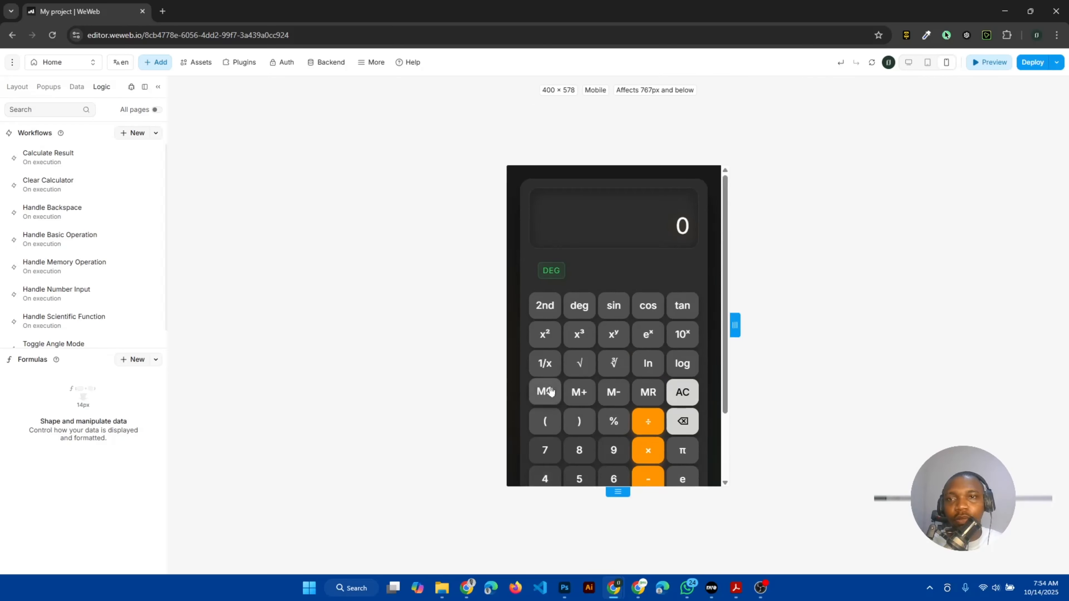
left_click(906, 64)
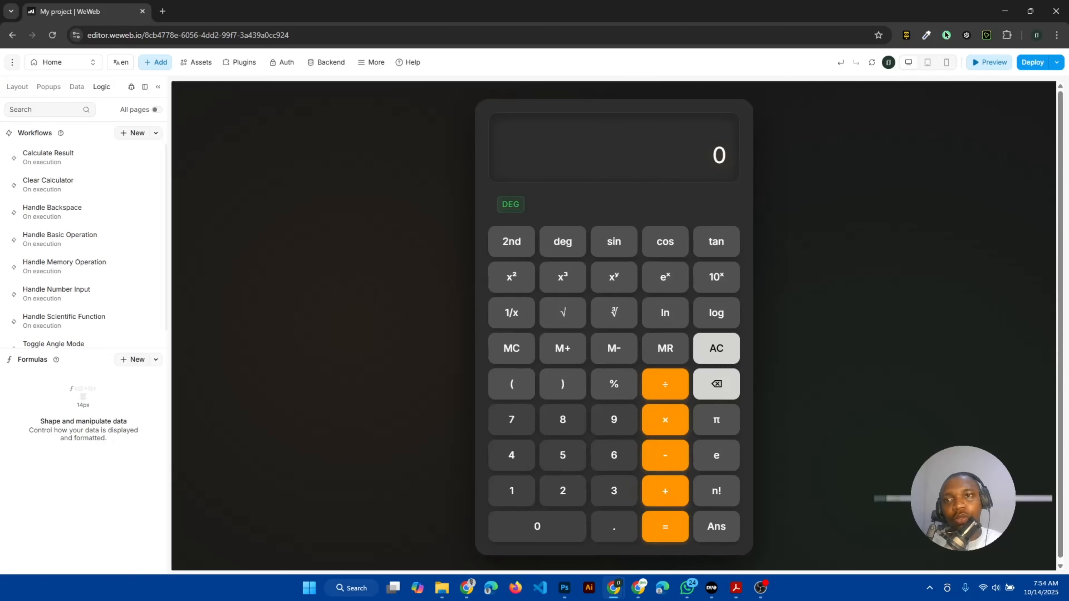
Restart the preview, test the calculator's number input with 99, and return to the editor.
left_click(983, 65)
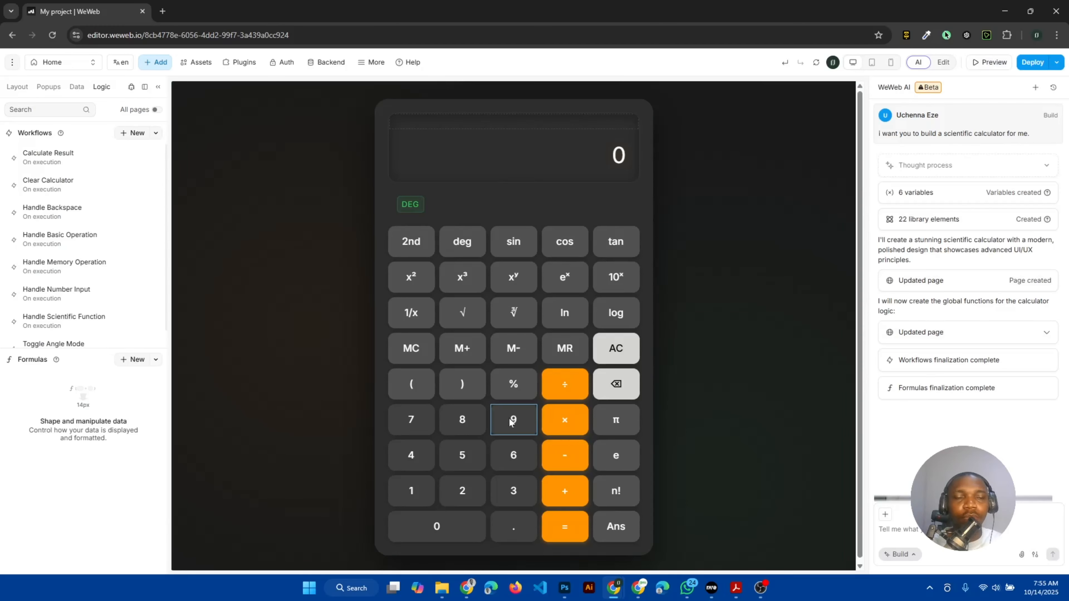
left_click(978, 68)
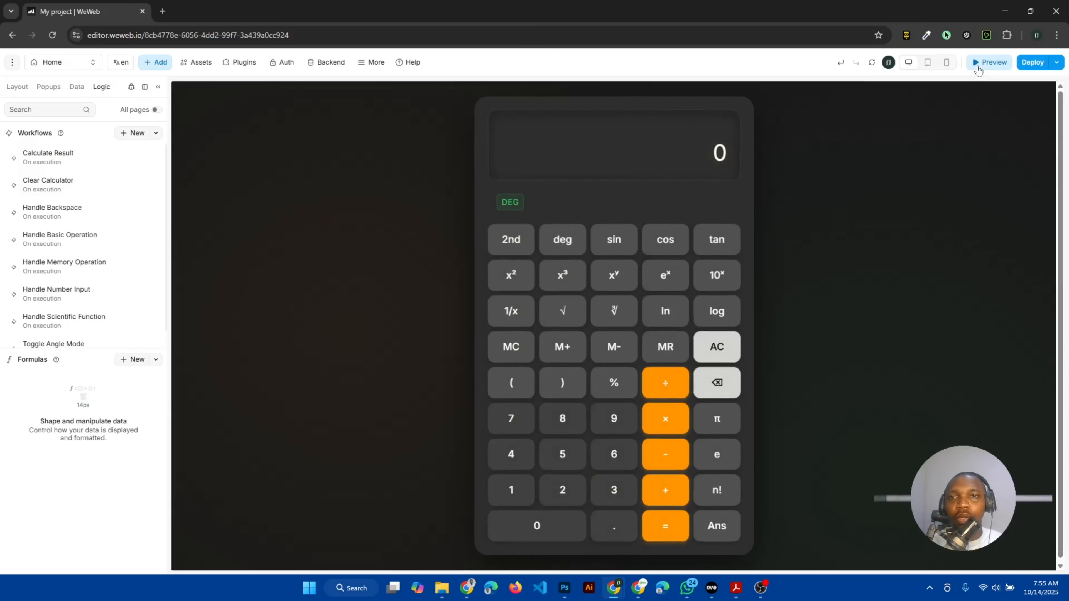
left_click(623, 418)
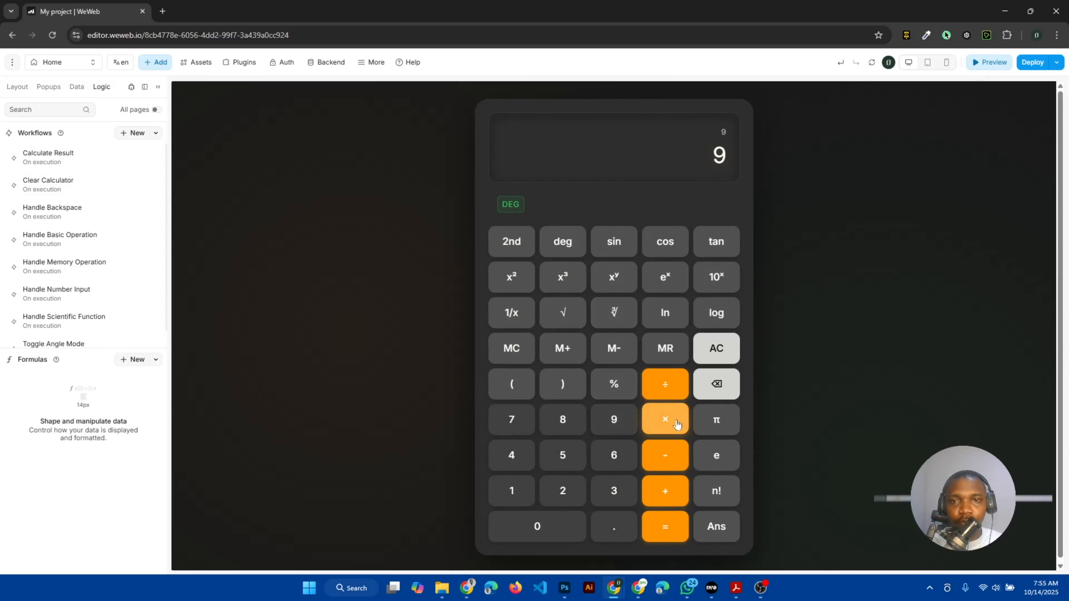
left_click(606, 422)
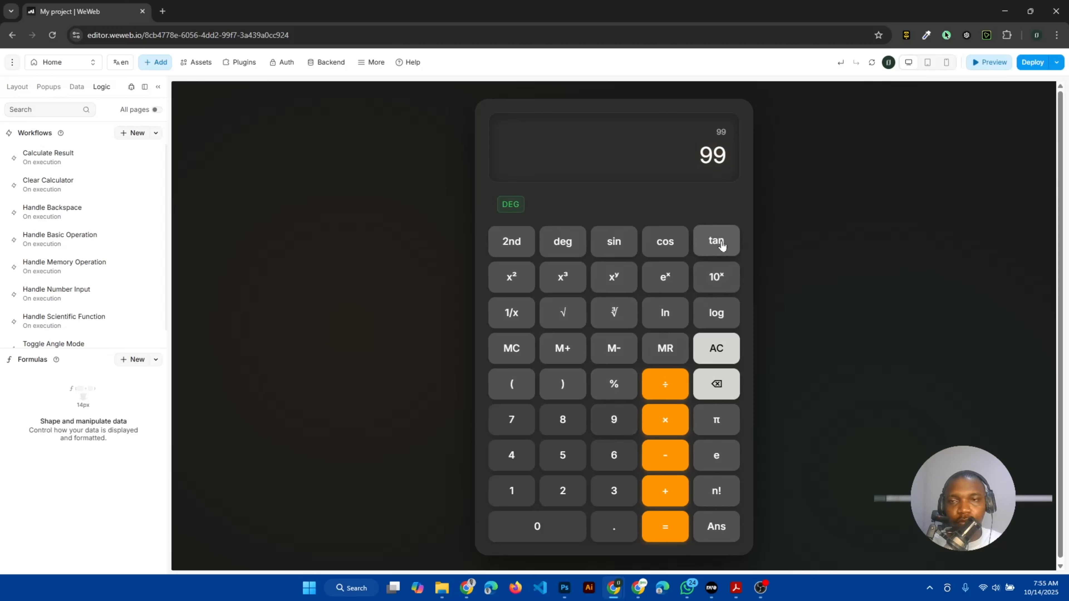
left_click(983, 66)
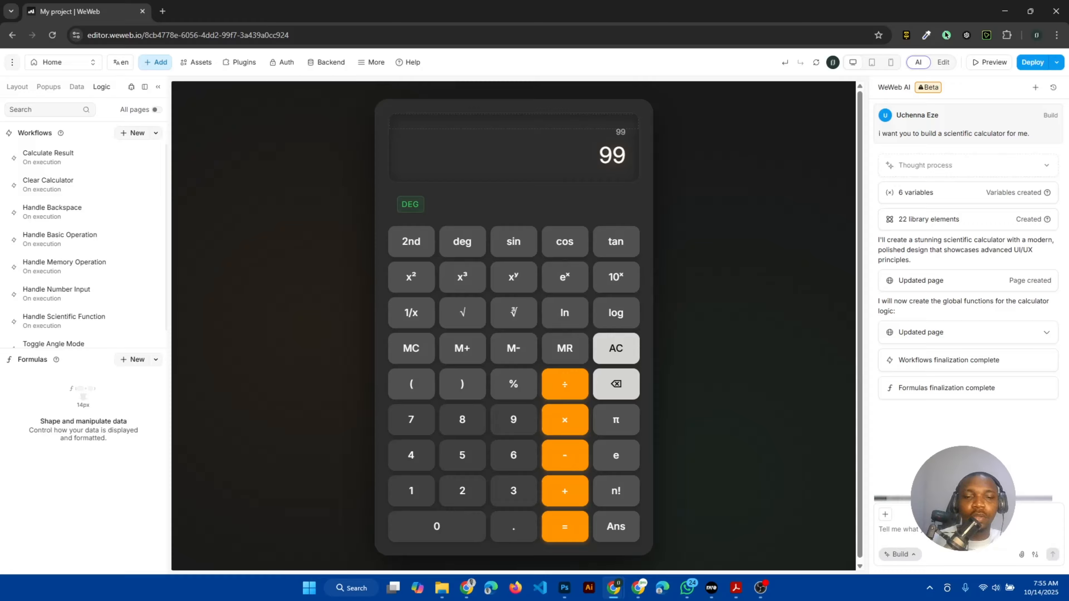
type("the")
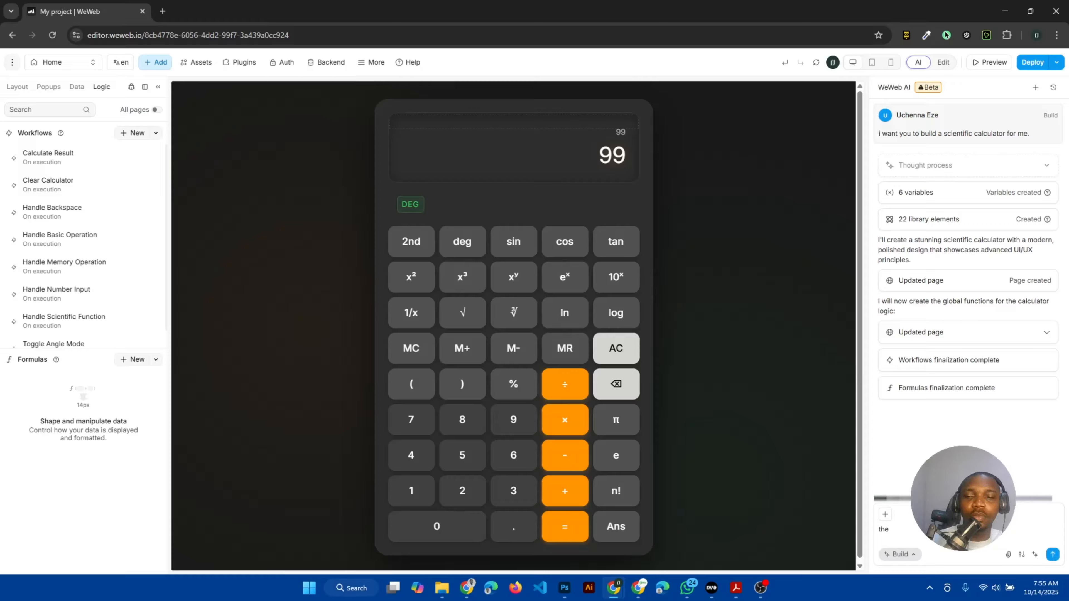
key("BackSpace")
key("BackSpace")
key("BackSpace")
key("BackSpace")
type("i can")
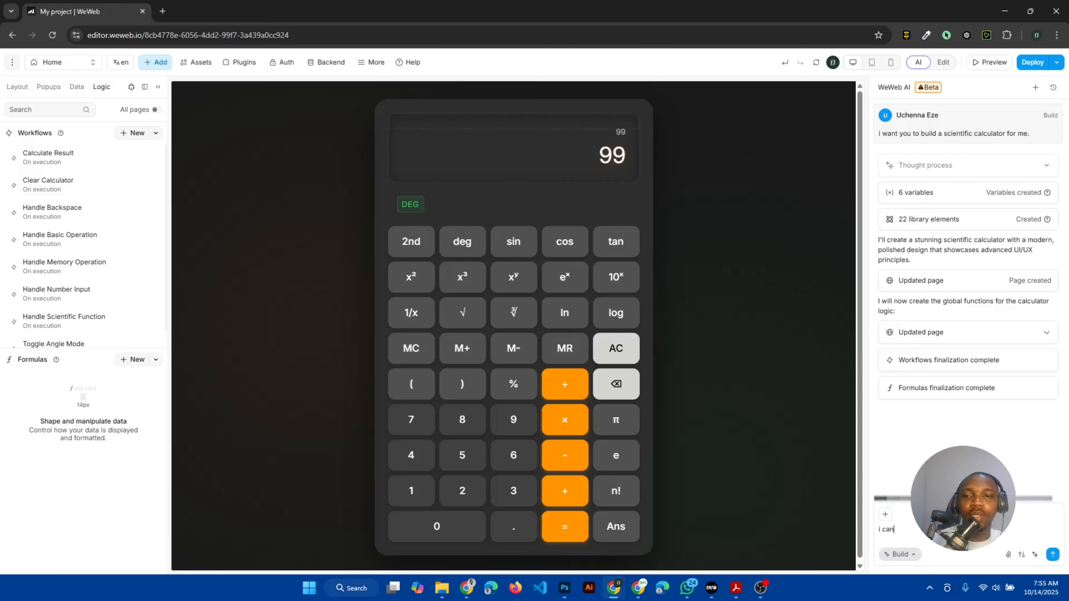
type("not carry")
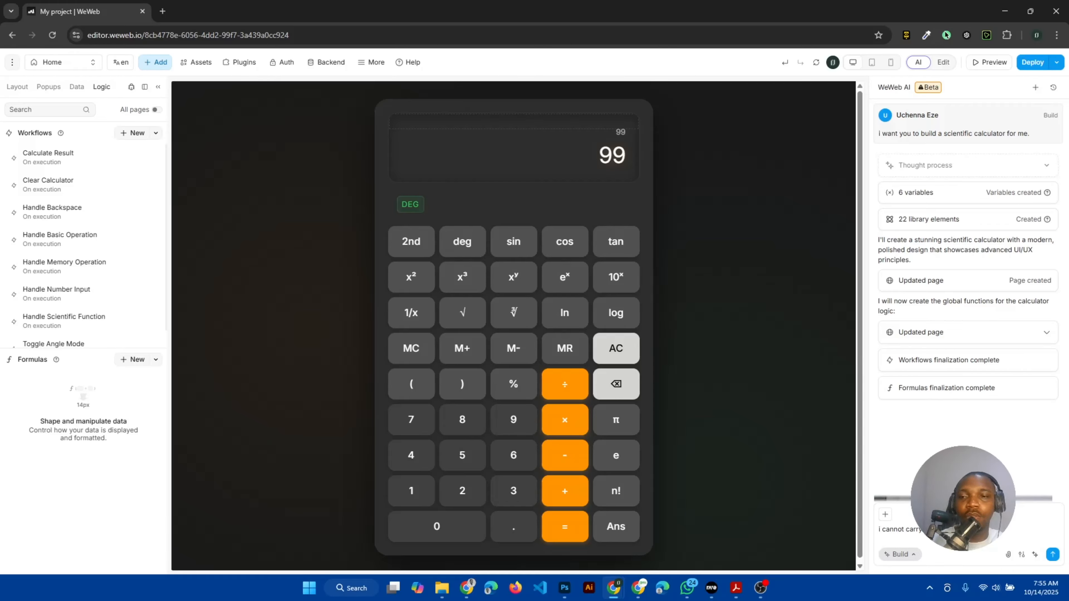
key("ctrl+a")
key("BackSpace")
Submit a follow-up AI build prompt asking for the ability to create basic mathematical input with symbols.
type("i w")
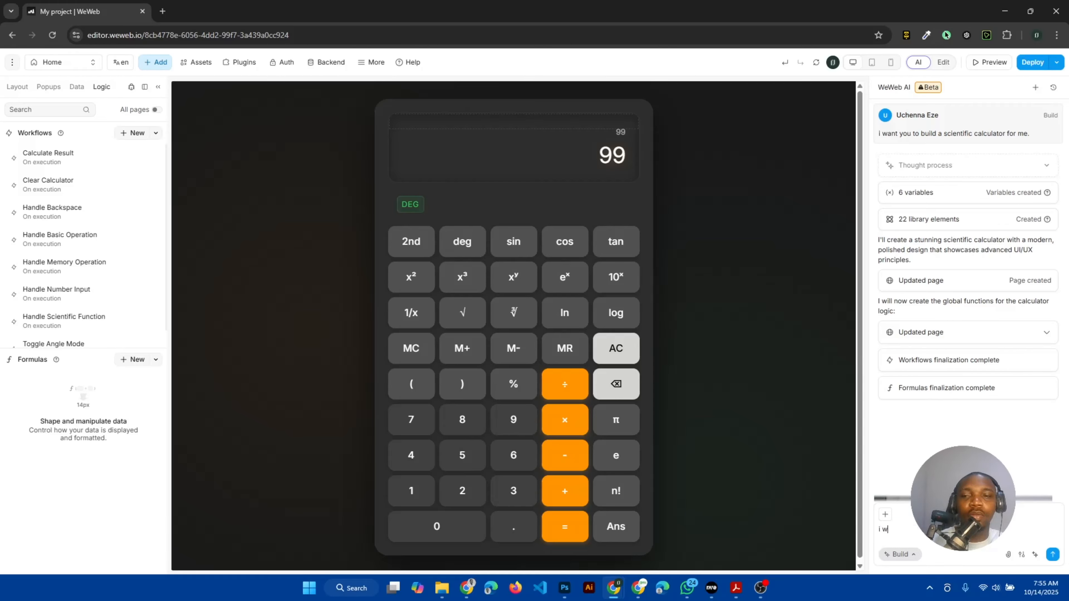
type("ant you to be")
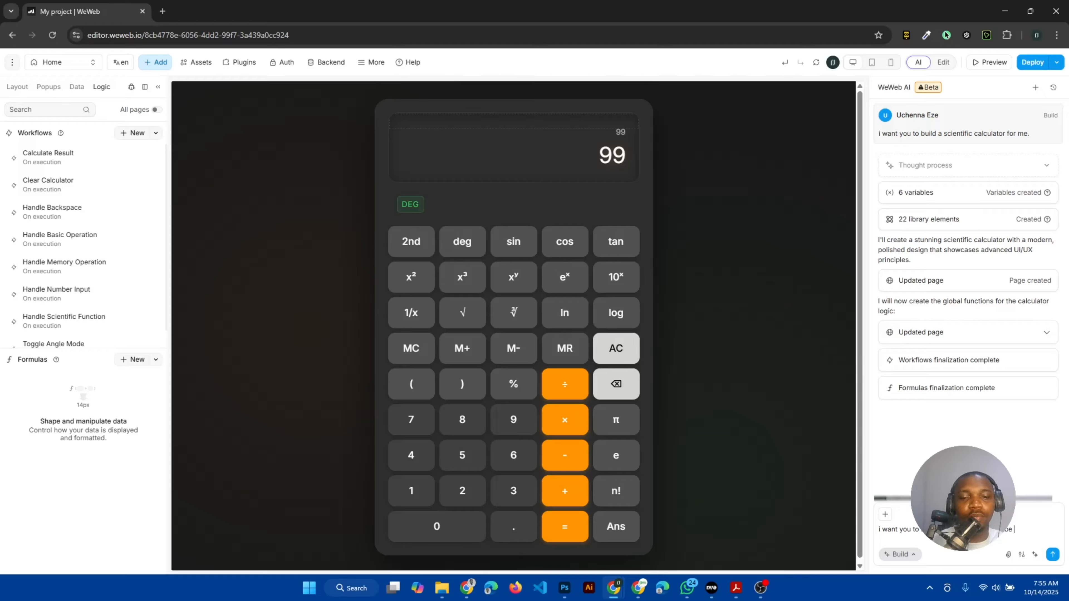
type("reate basic ")
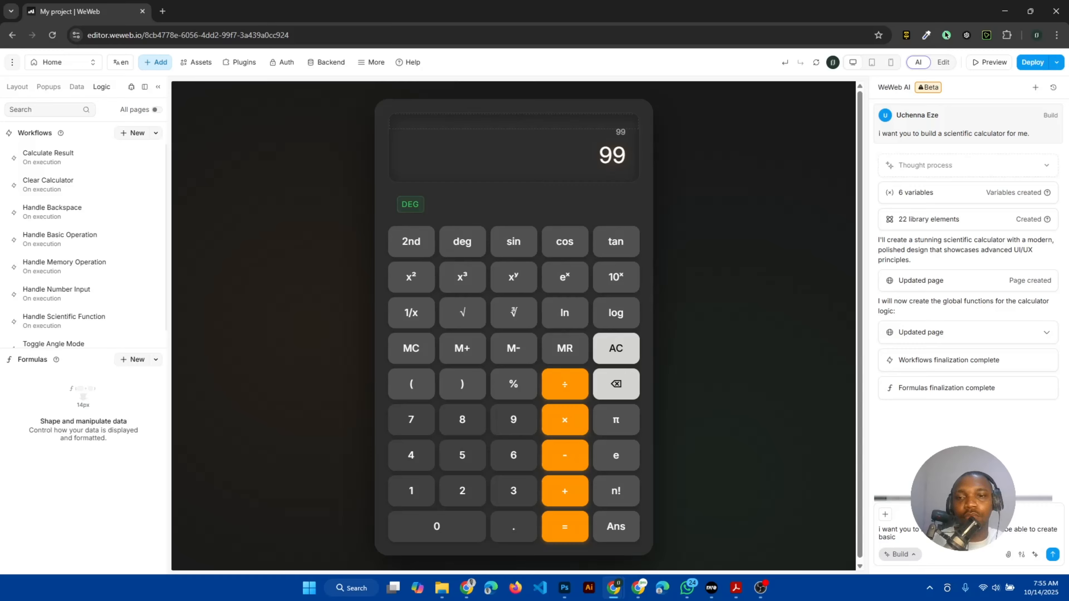
type("mathemt")
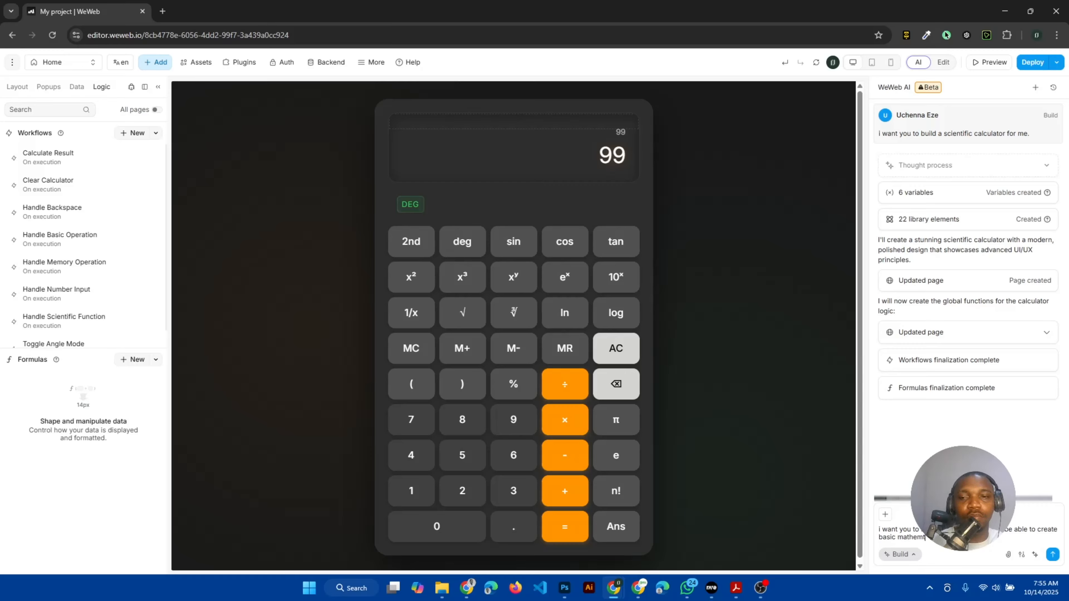
key("BackSpace")
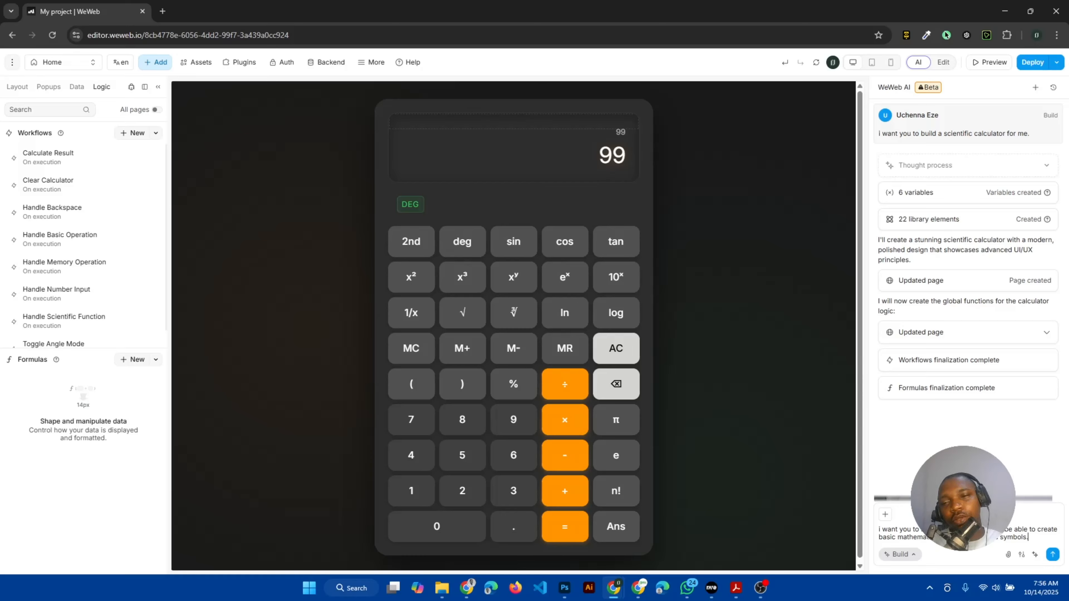
left_click(1053, 555)
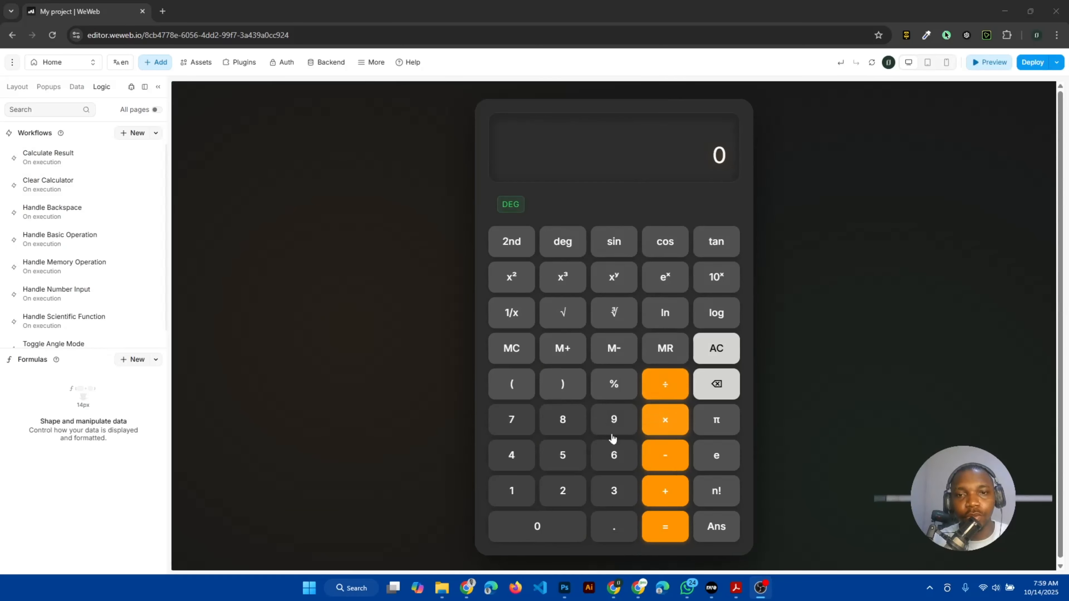
Test the calculator's multiplication with 9 × 9 followed by Ans, enter 6, and clear the display.
left_click(612, 432)
left_click(655, 428)
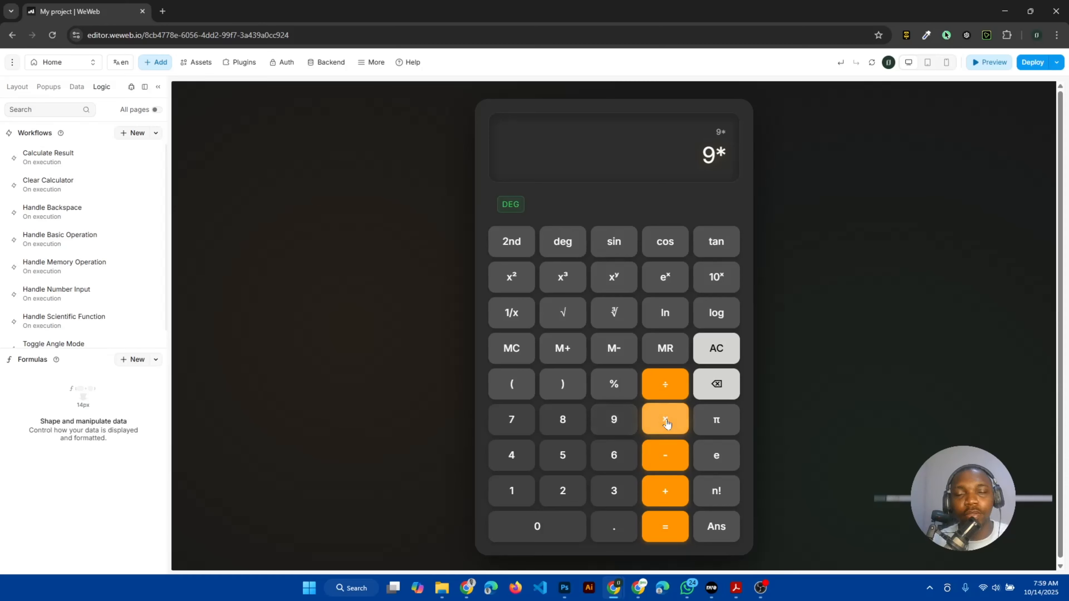
left_click(625, 421)
left_click(717, 543)
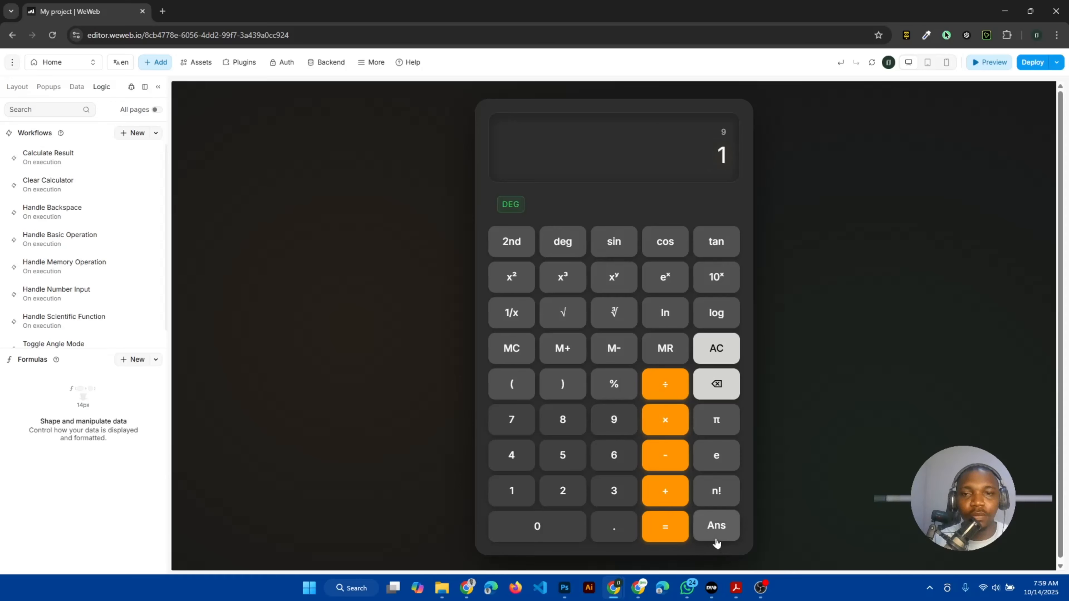
left_click(610, 464)
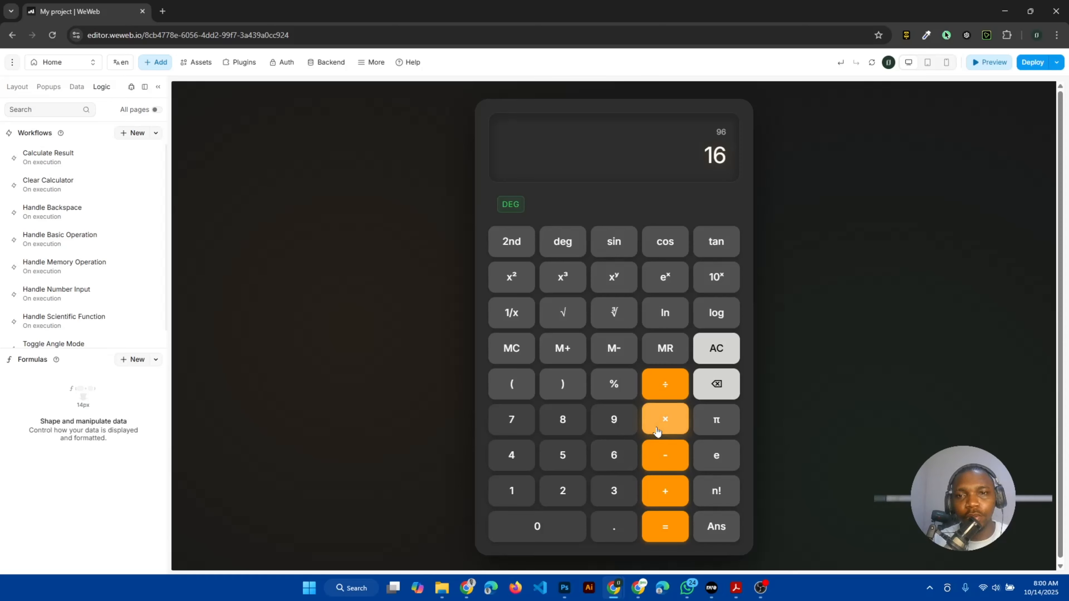
left_click(716, 347)
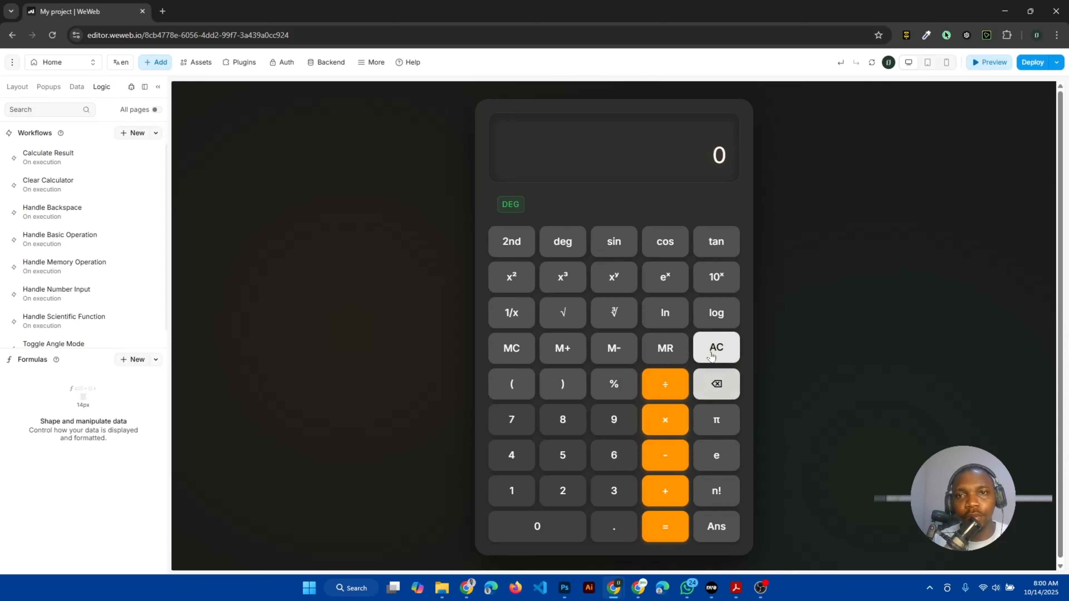
Test the calculator's subtraction with 6 − 6 followed by Ans, enter another 6, and clear the display.
left_click(614, 464)
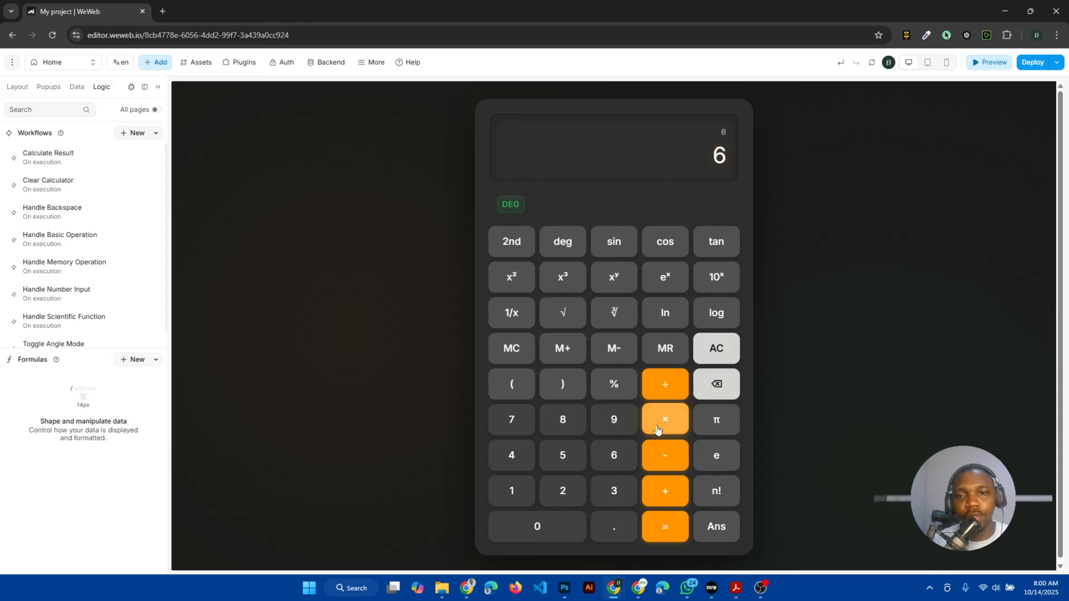
left_click(660, 463)
left_click(623, 462)
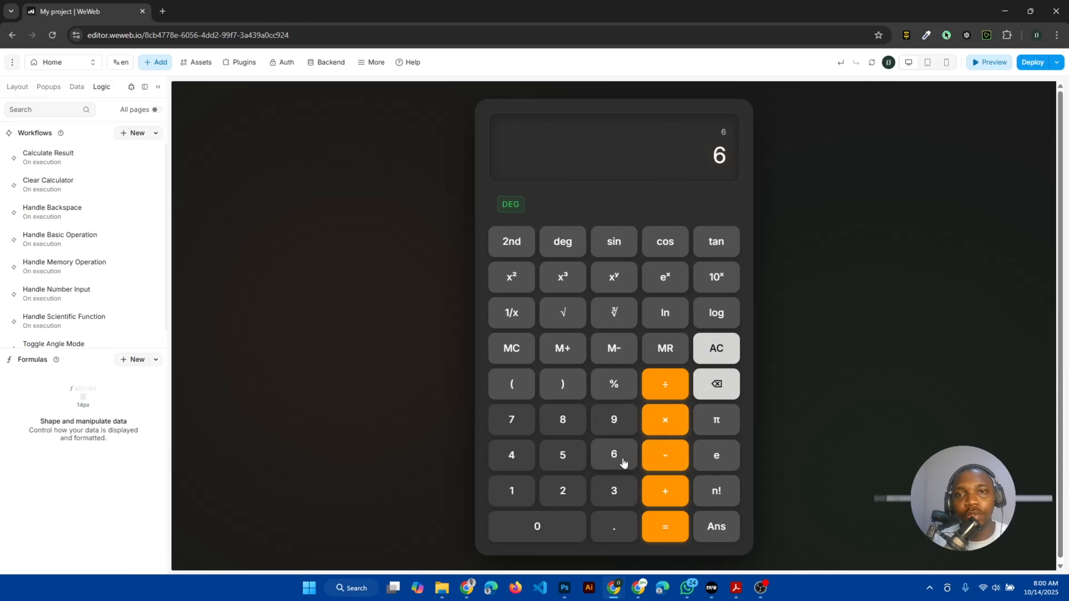
left_click(706, 535)
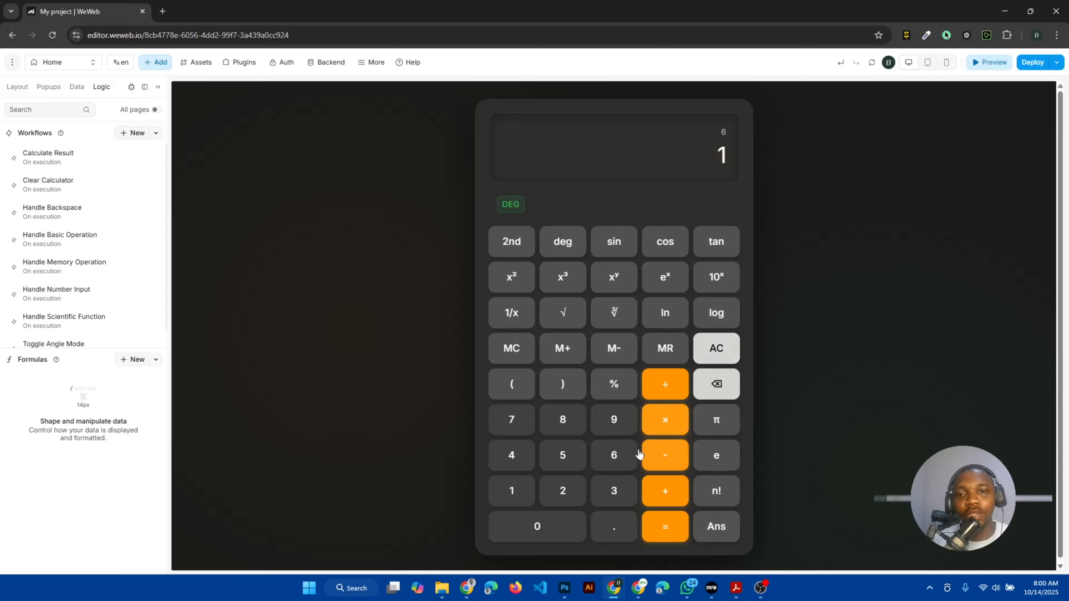
left_click(623, 458)
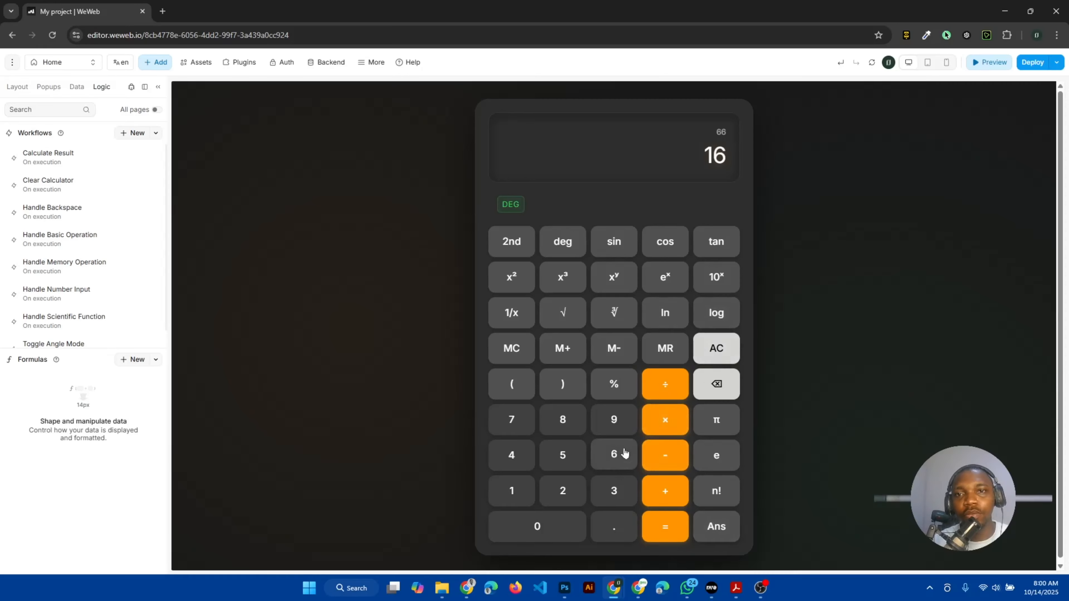
left_click(715, 347)
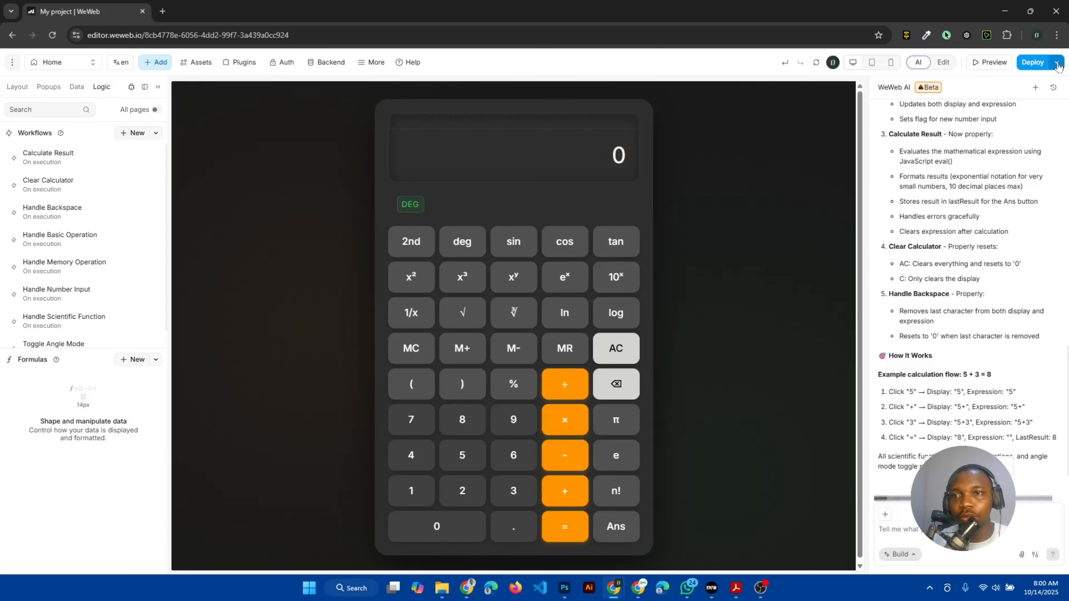
View the project's publishing and custom domain options.
left_click(1057, 64)
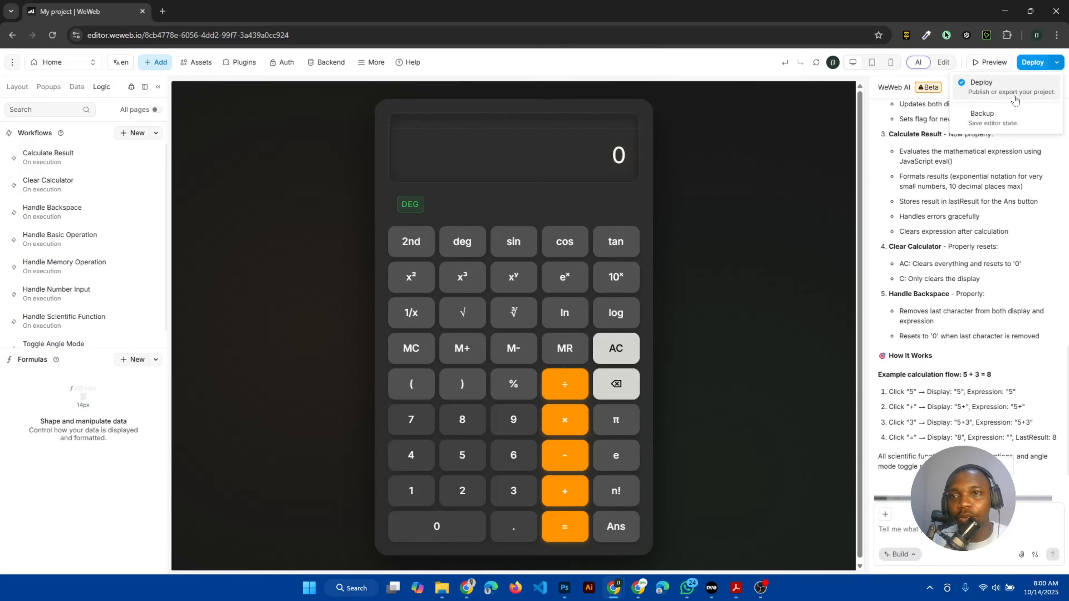
left_click(995, 87)
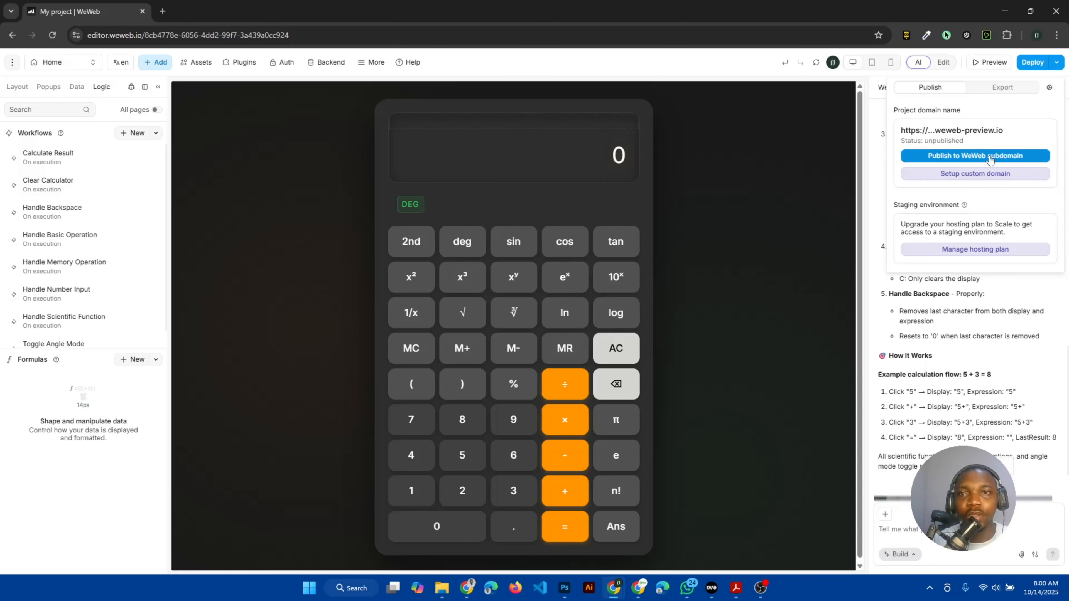
Switch to manual editing and inspect the style settings of the eˣ button, the calculator container and the % button.
left_click(942, 66)
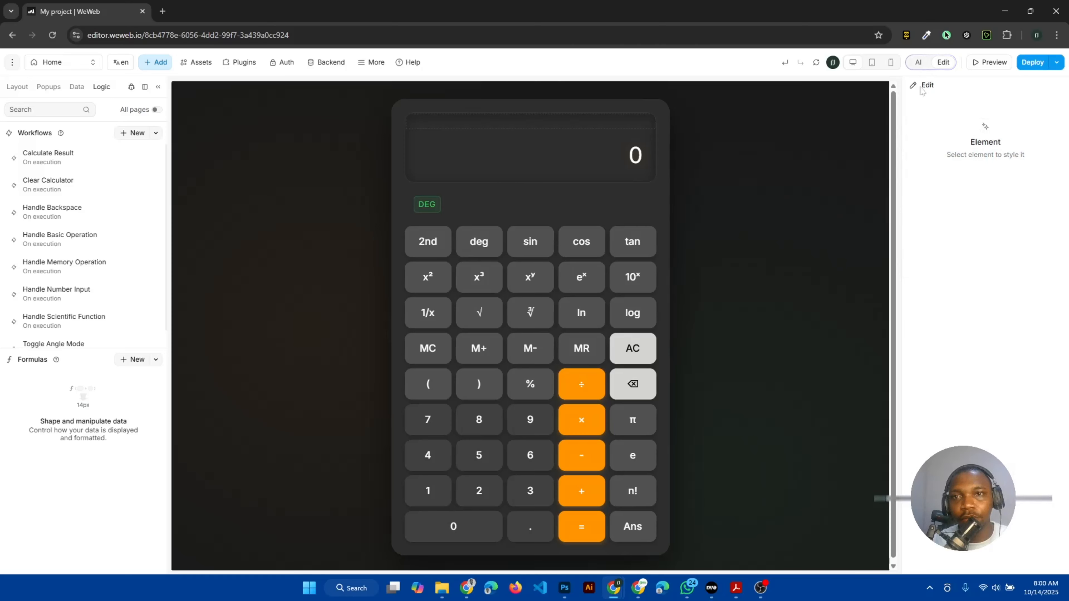
left_click(578, 284)
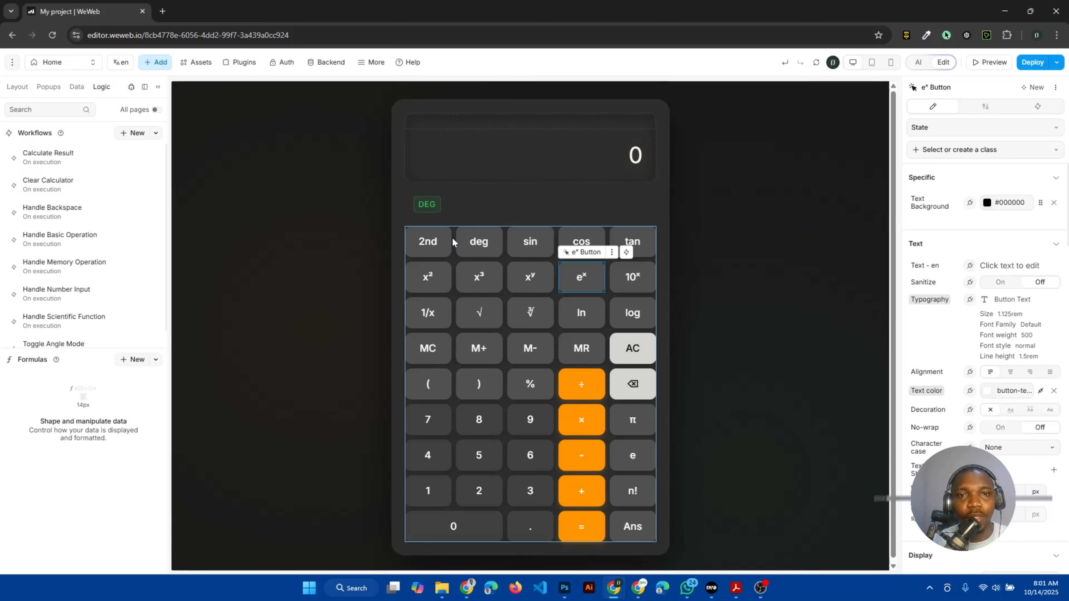
left_click(400, 540)
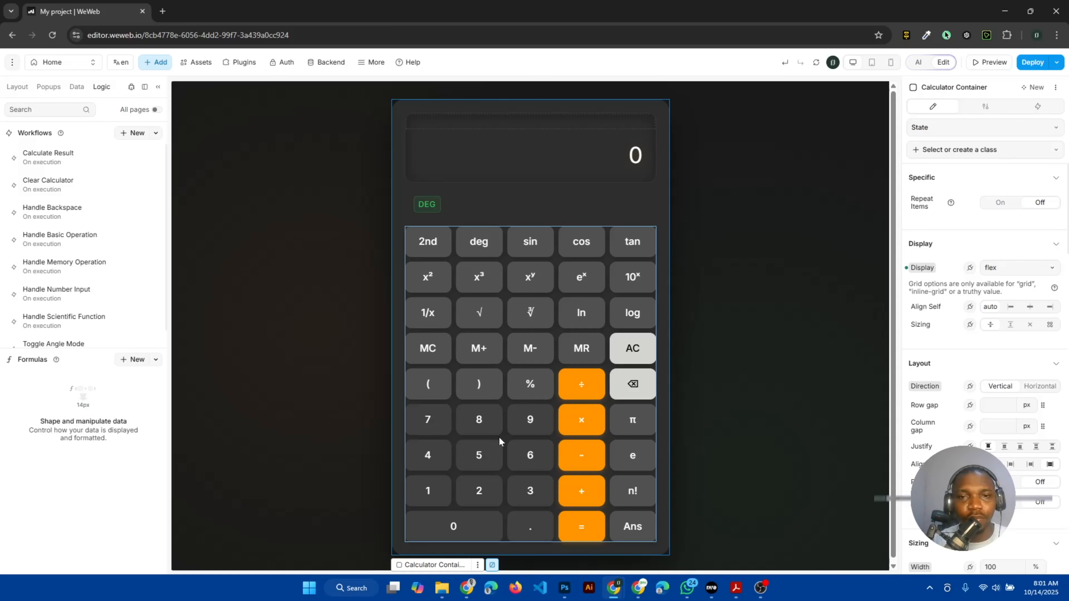
left_click(526, 381)
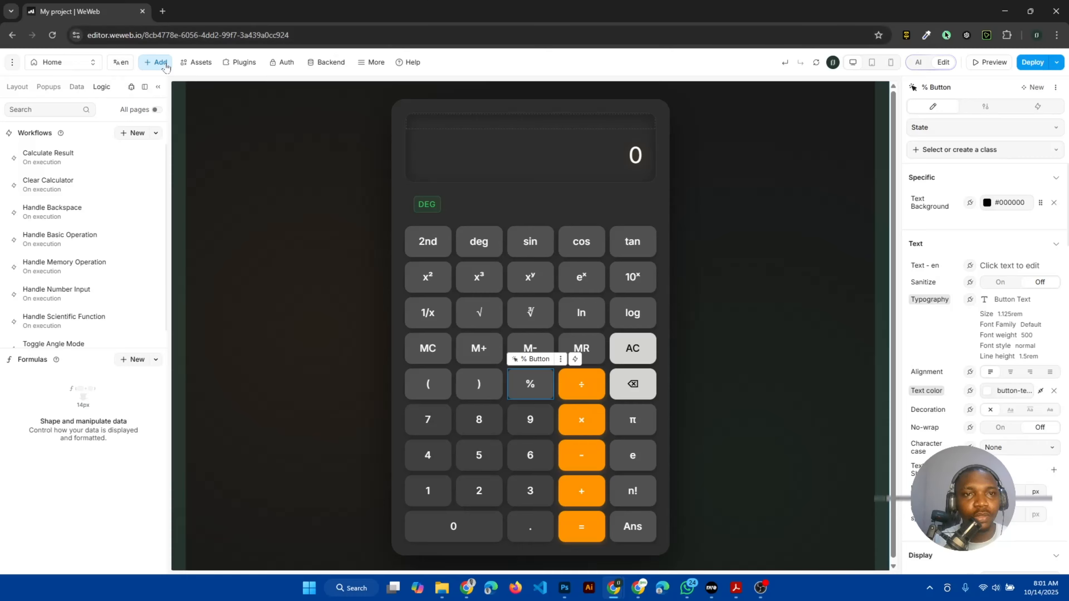
Look through the page's element tree, the popups, and the project's collections and variables.
left_click(24, 93)
scroll(74, 285, "up", 6)
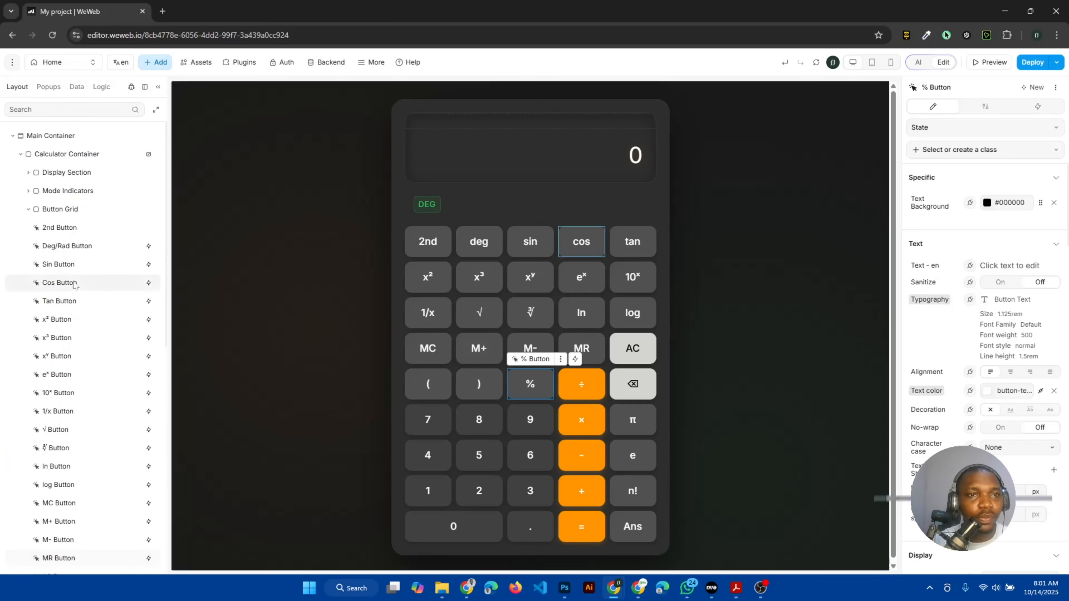
scroll(73, 282, "down", 8)
scroll(73, 285, "up", 8)
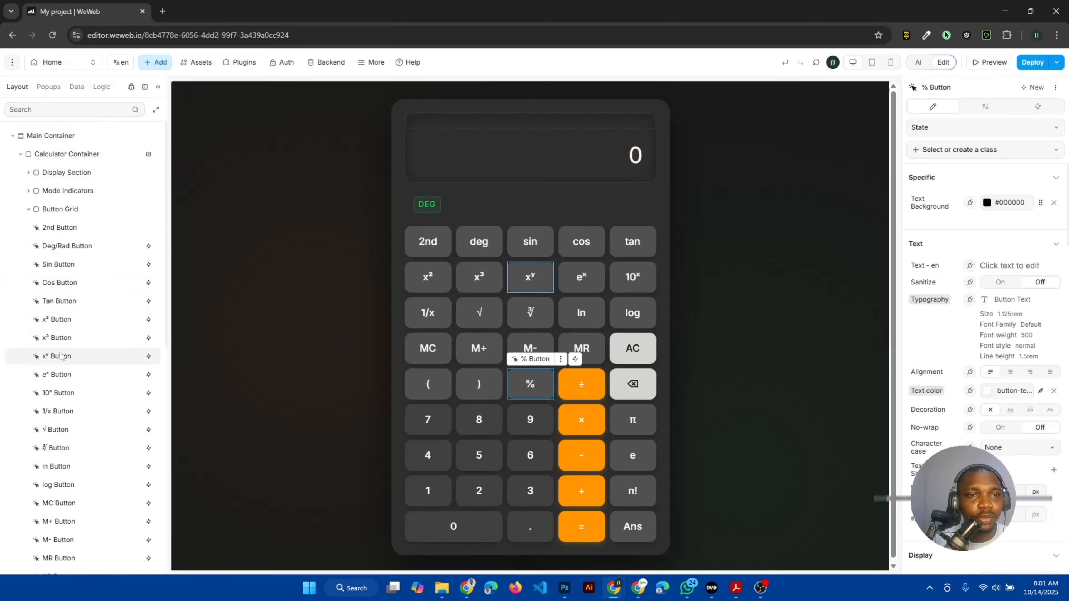
left_click(48, 88)
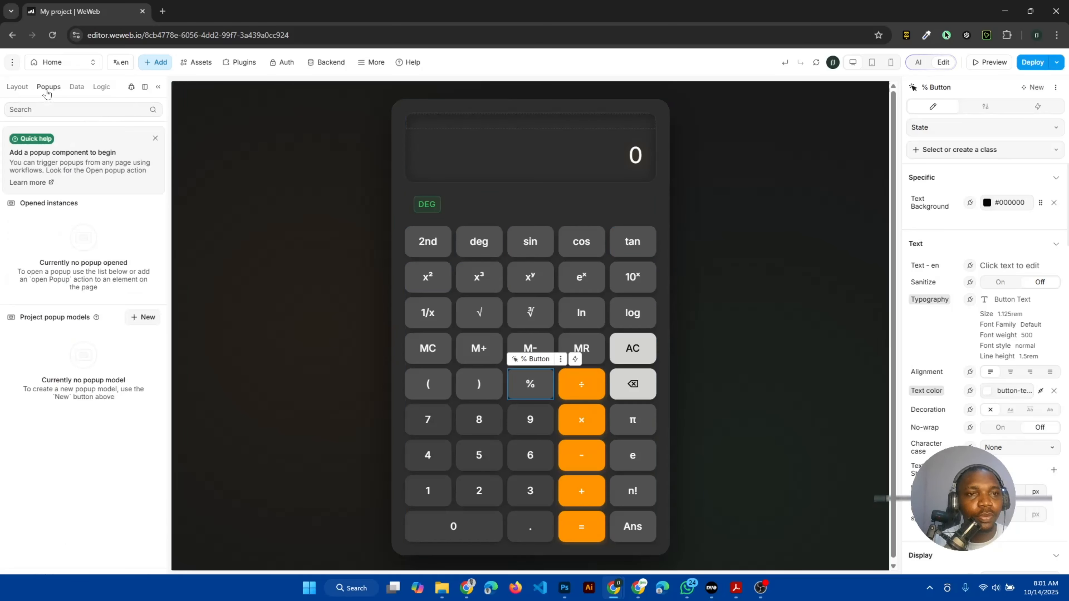
left_click(81, 90)
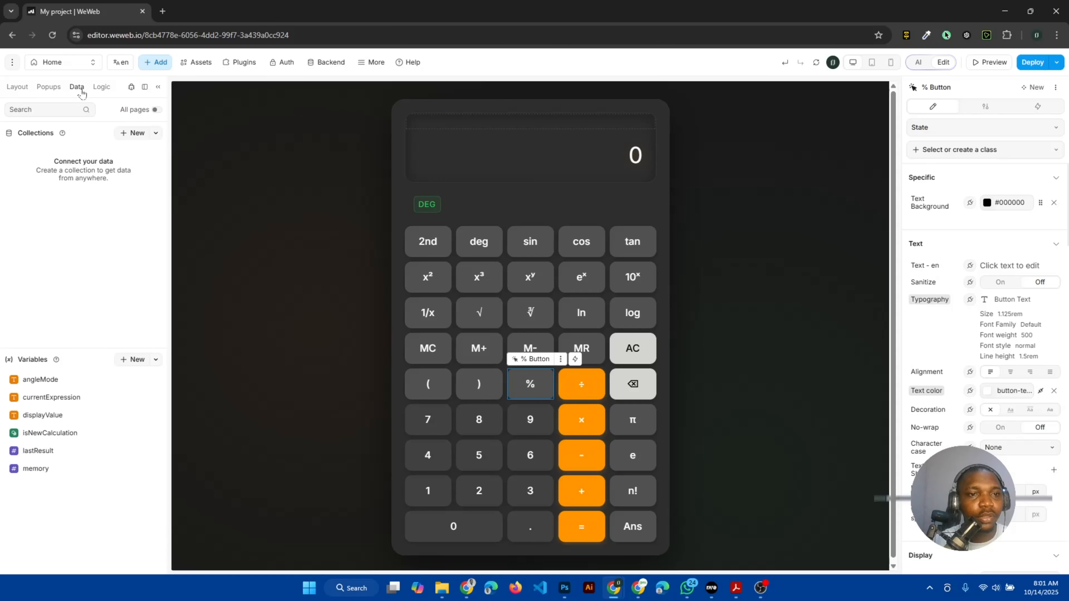
Open the Calculate Result workflow and view the options of its Custom JavaScript action.
left_click(105, 90)
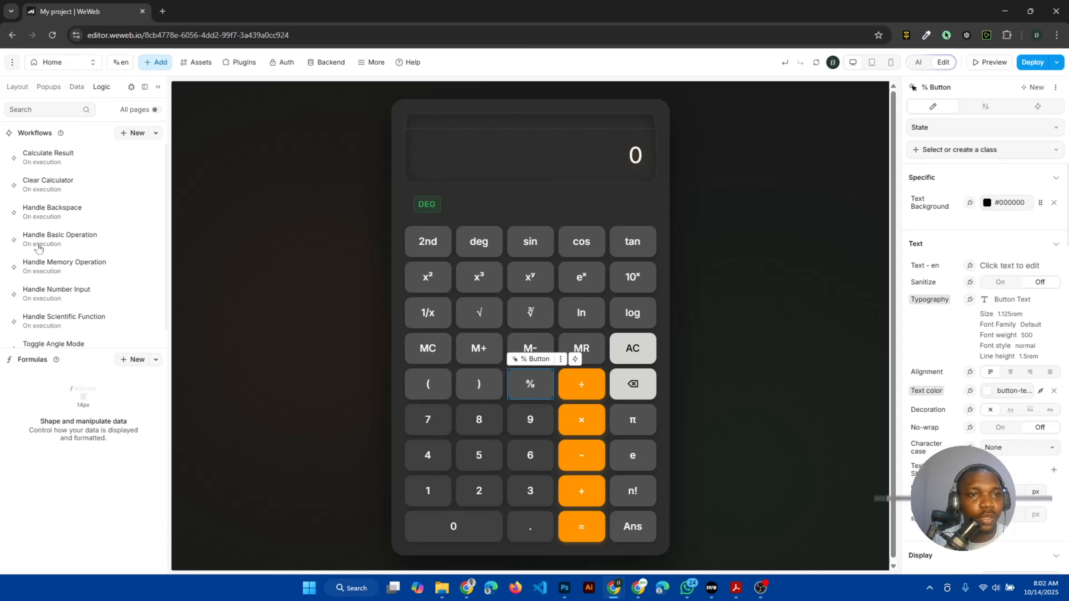
left_click(28, 158)
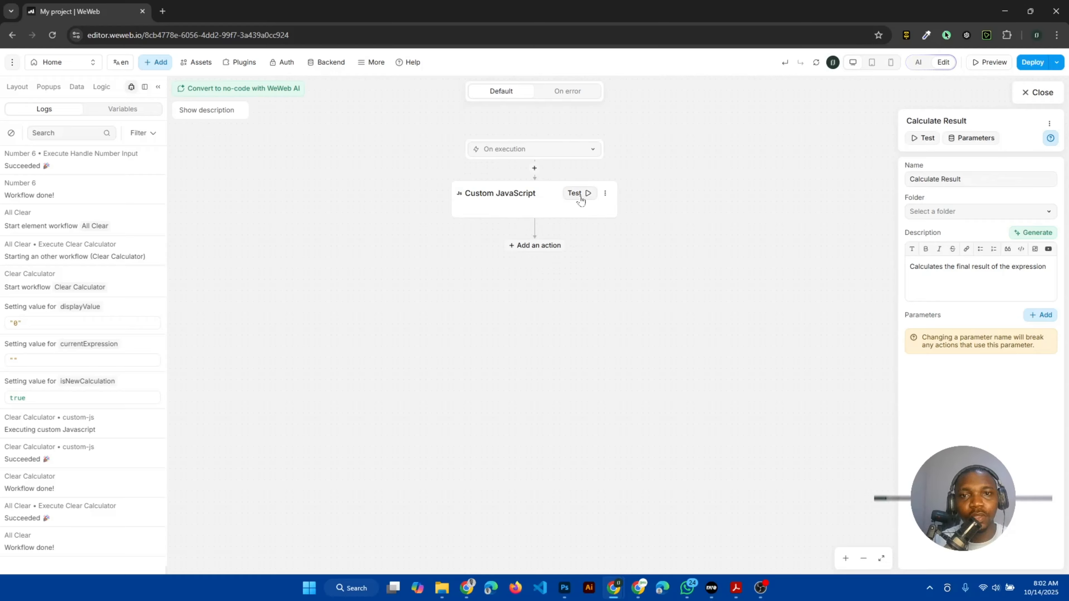
left_click(607, 194)
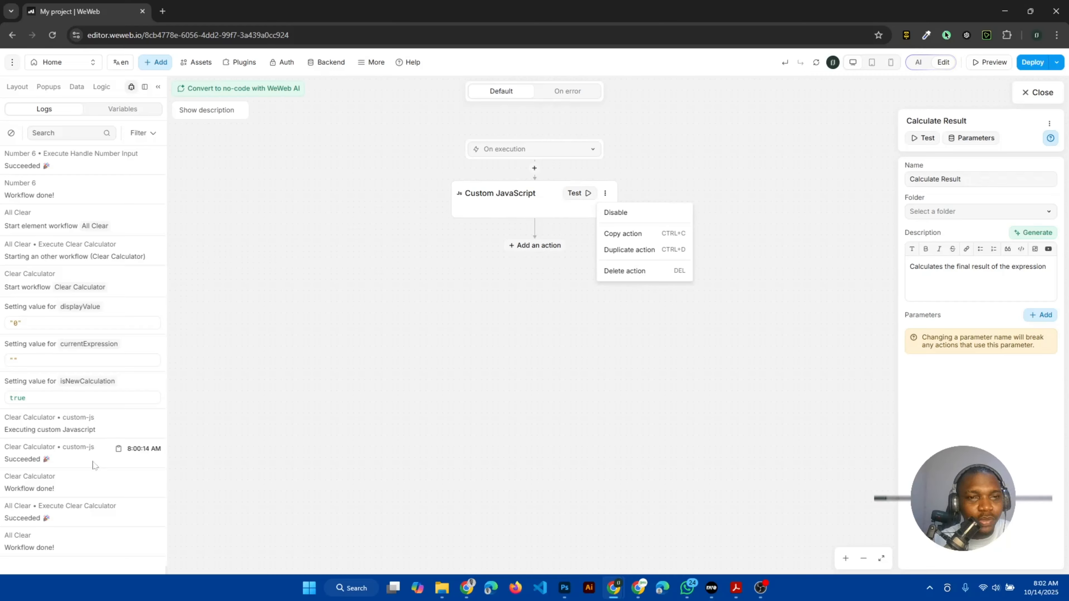
Return to the element tree and look at the project's list of pages.
left_click(17, 87)
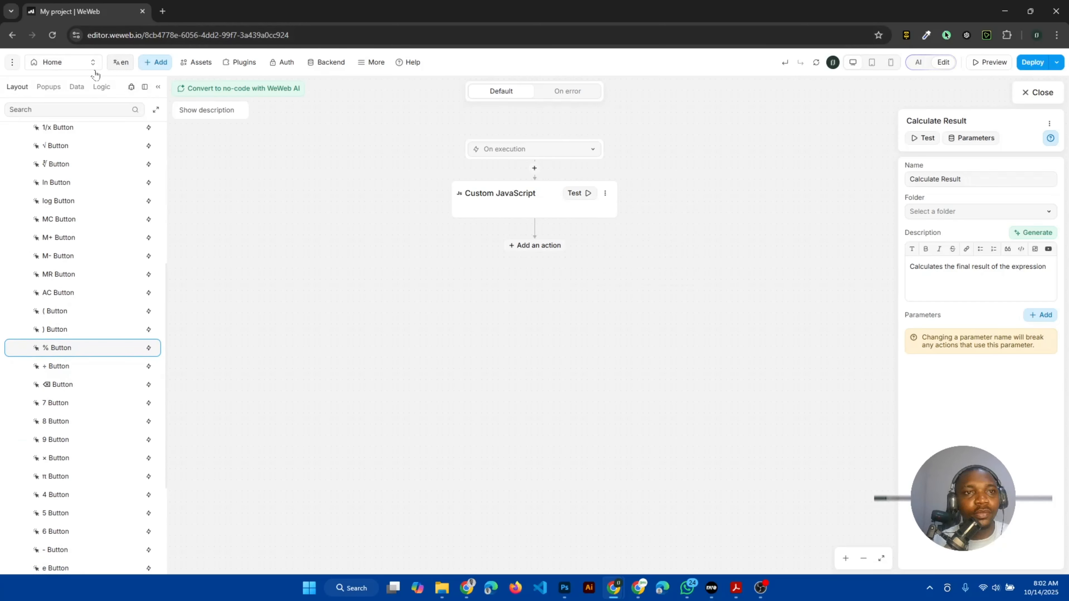
left_click(58, 67)
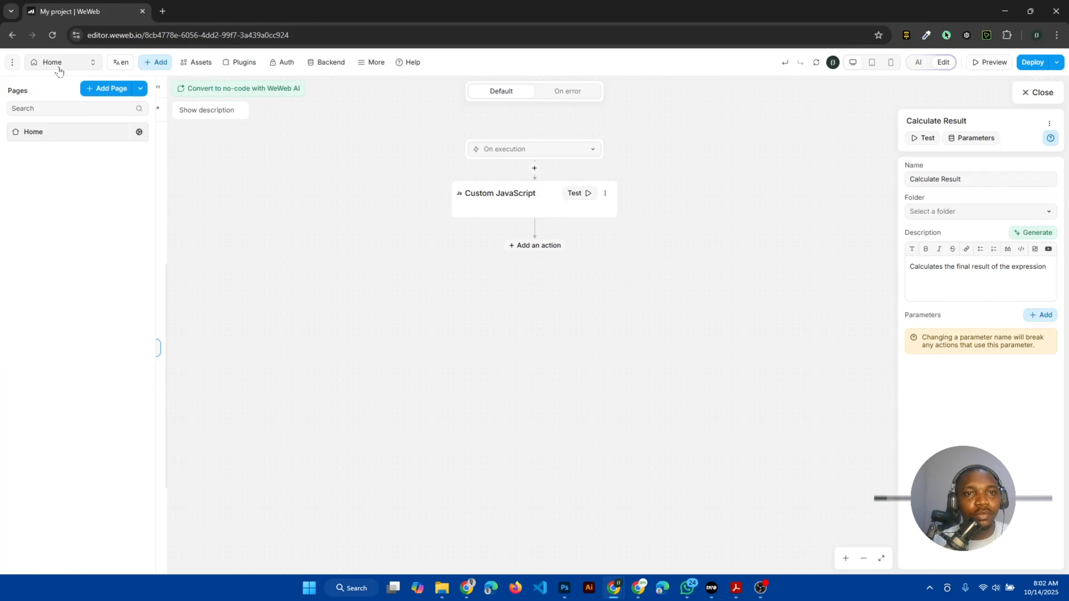
left_click(13, 64)
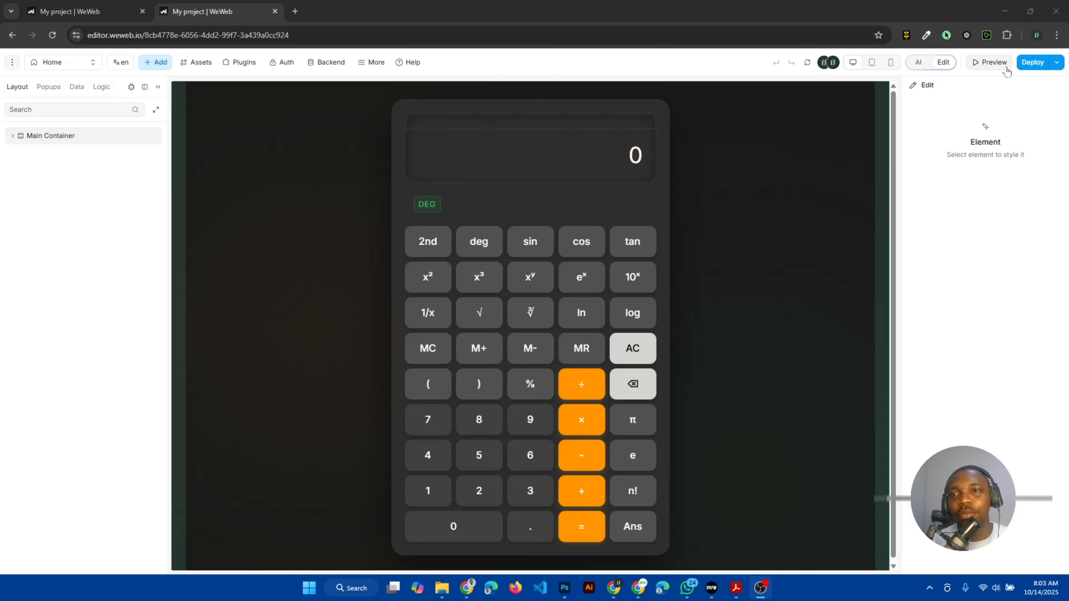
Publish the project to the WeWeb subdomain with the publish name "cal project".
left_click(1057, 62)
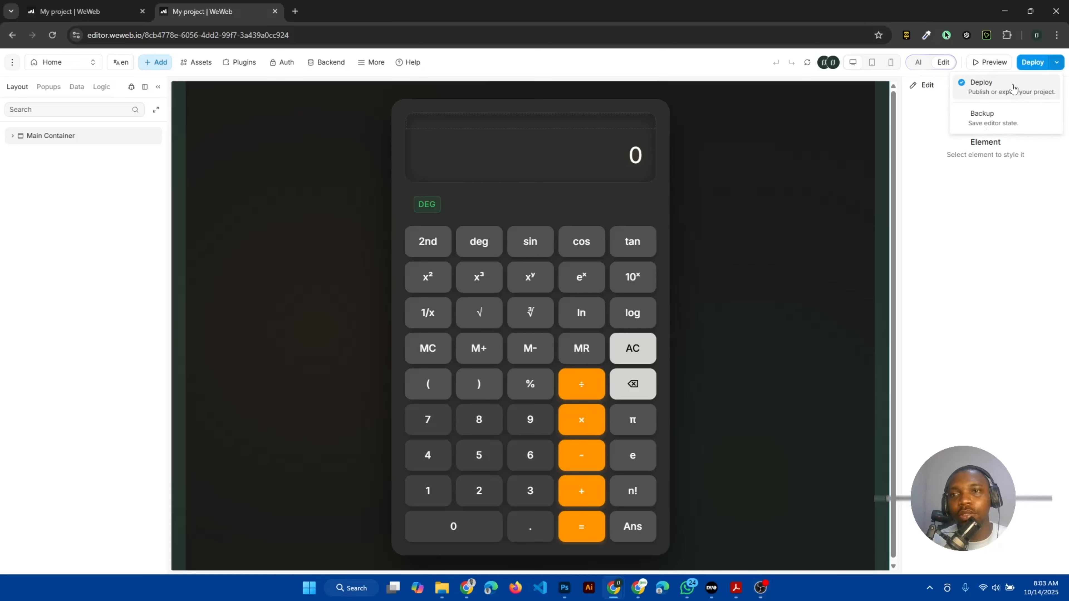
left_click(1012, 89)
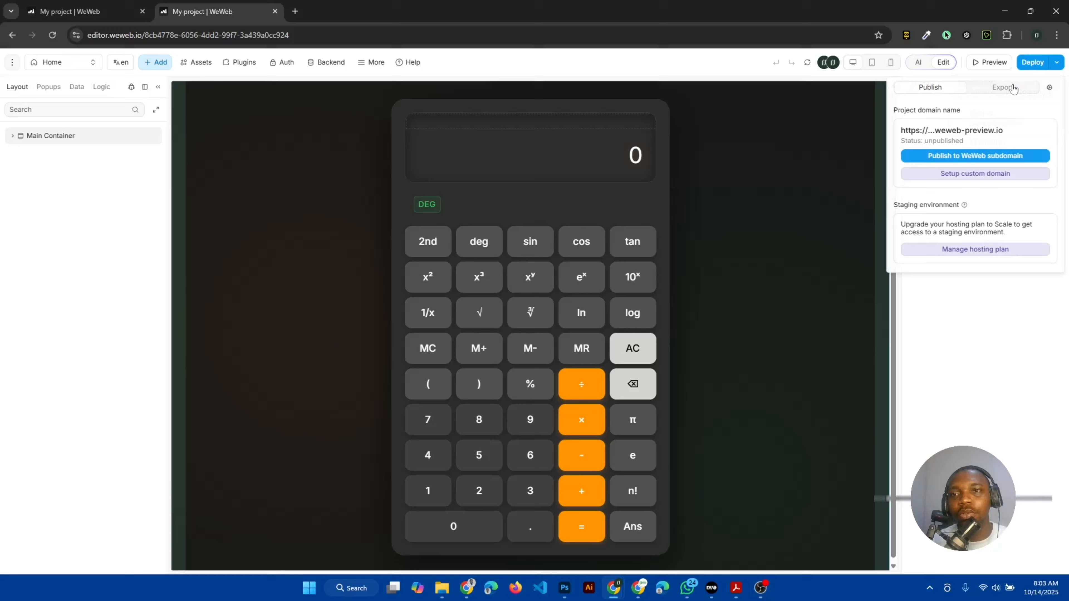
left_click(947, 157)
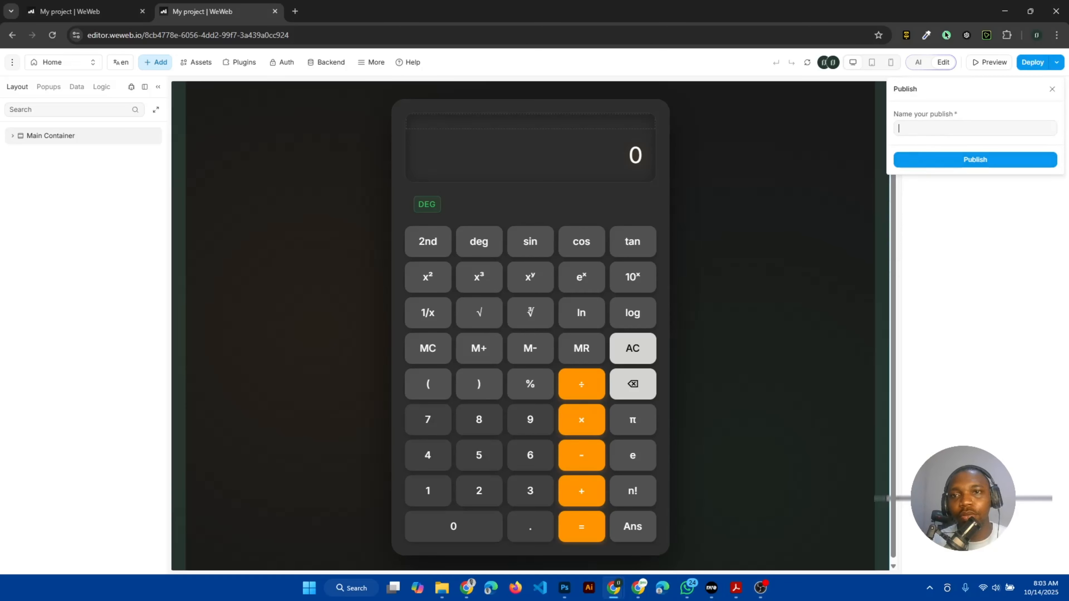
type("c")
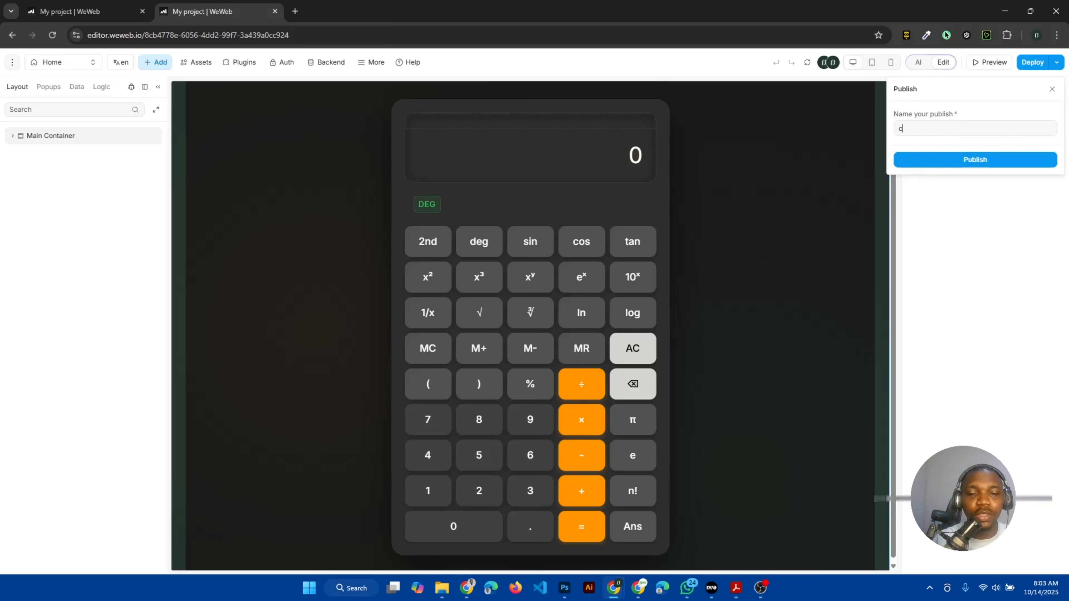
type("al p")
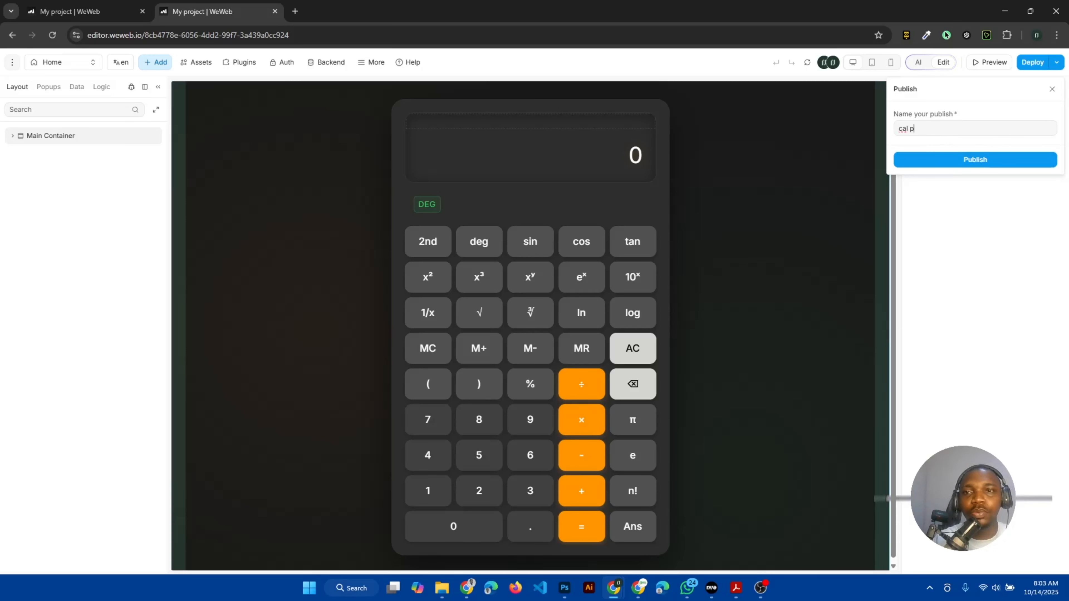
type("roject")
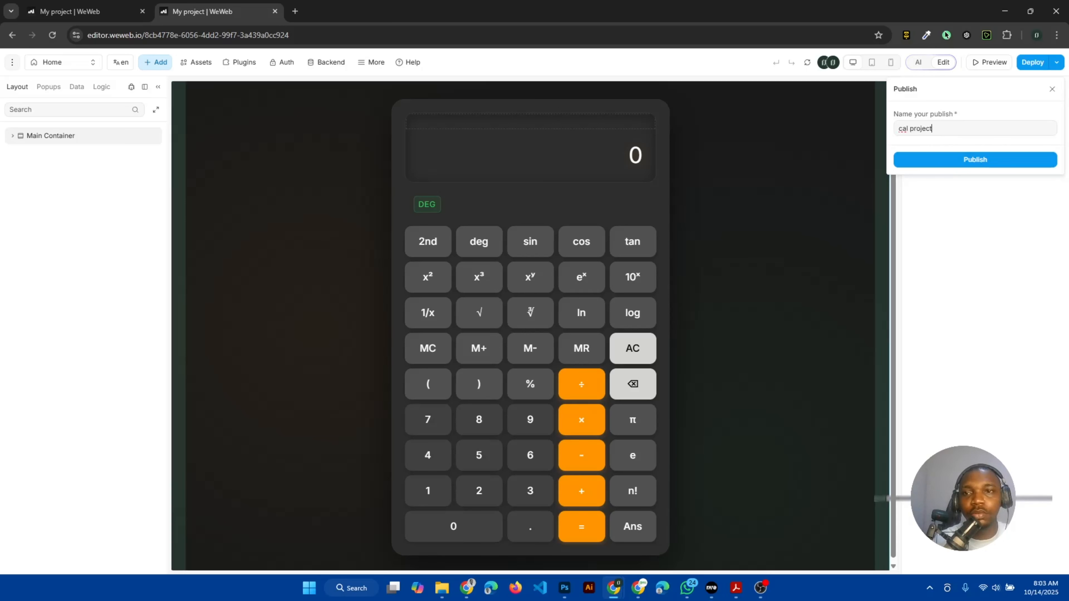
key("Return")
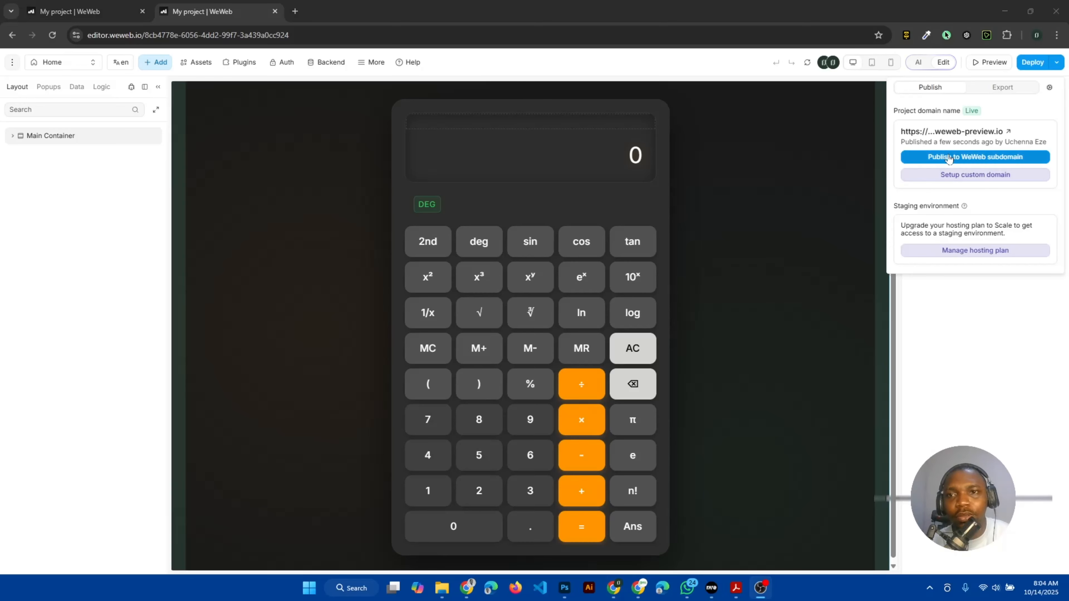
Open the published calculator site and check its full web address.
left_click(973, 135)
left_click(973, 133)
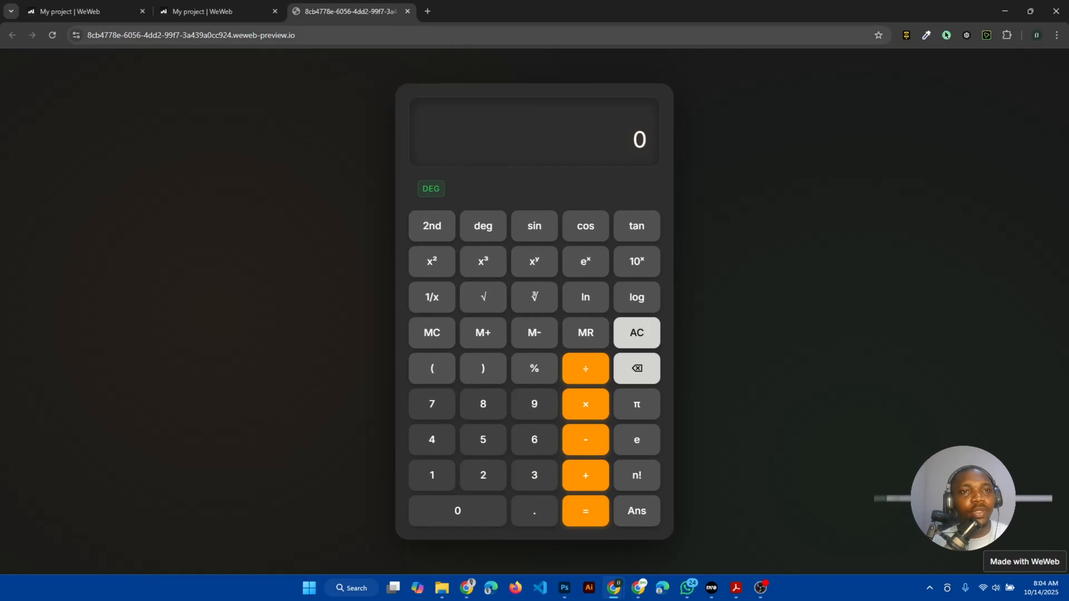
left_click(396, 36)
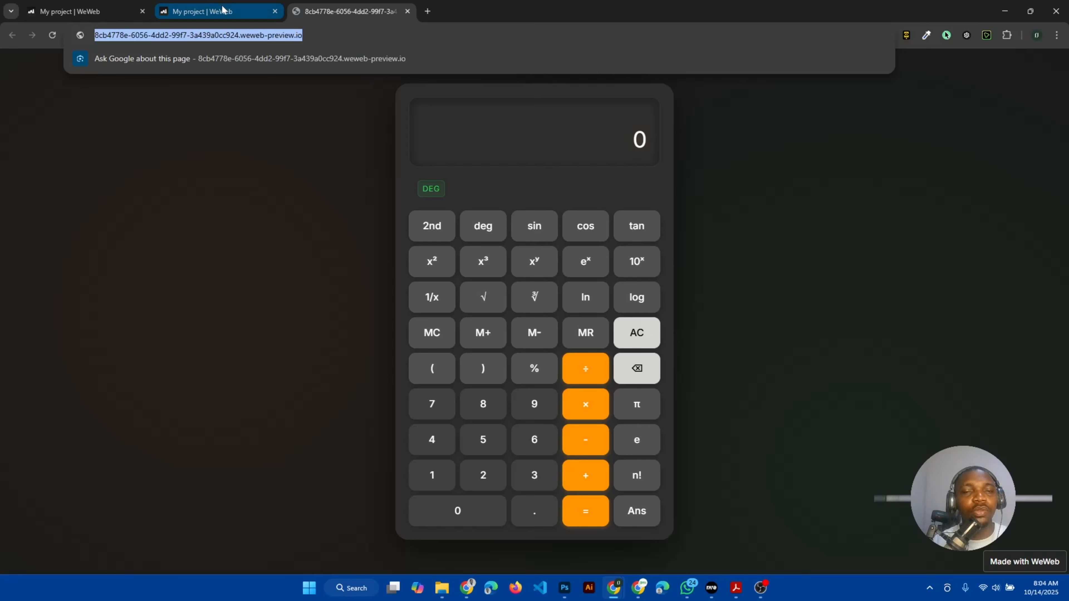
left_click(698, 215)
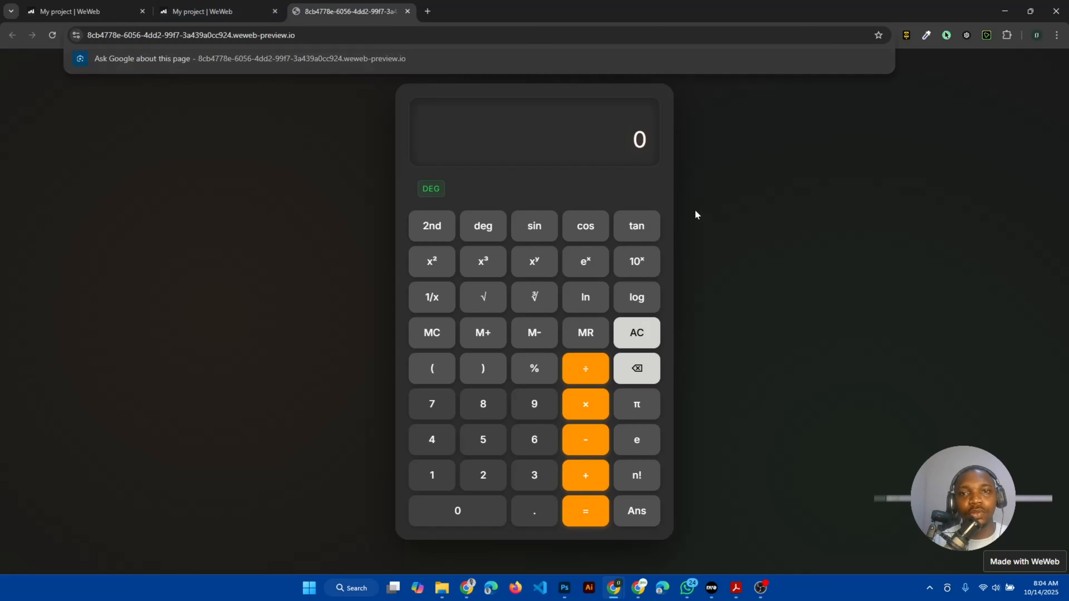
Test the published calculator's multiplication by entering 9 × 9.
left_click(540, 402)
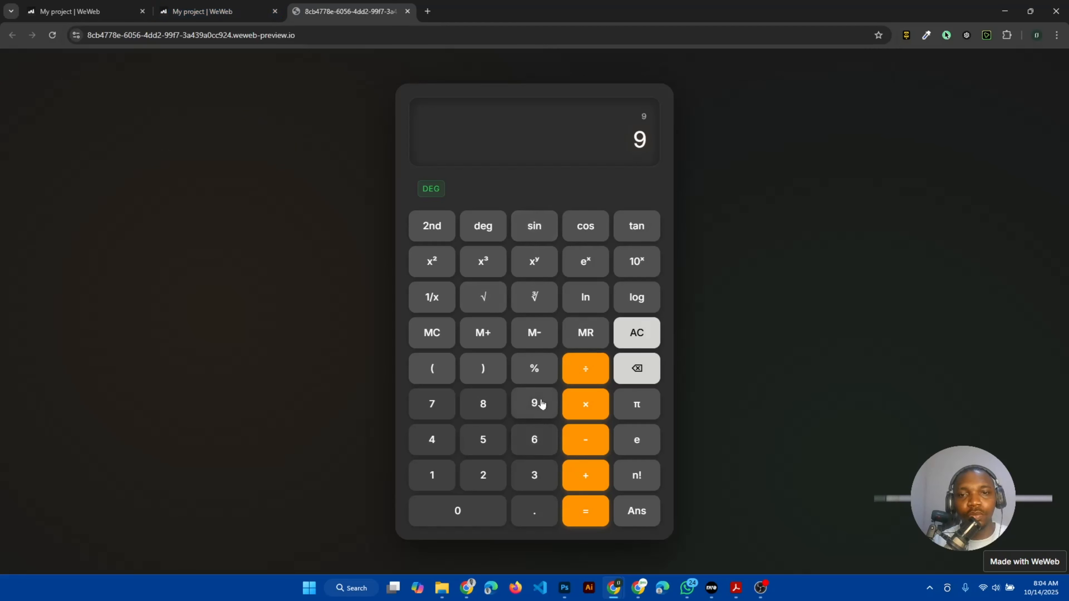
left_click(597, 415)
left_click(539, 411)
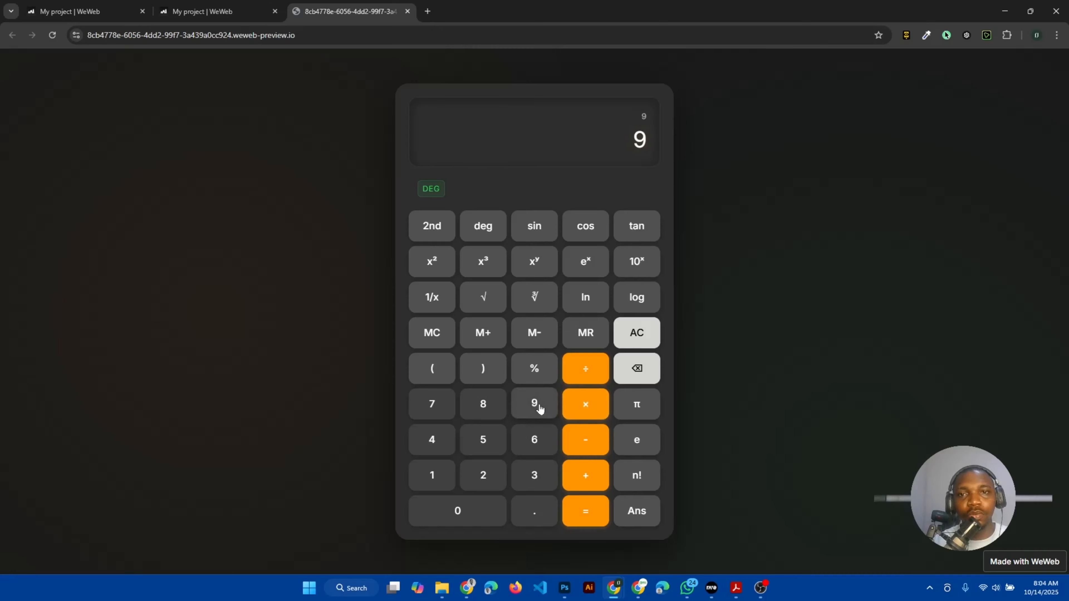